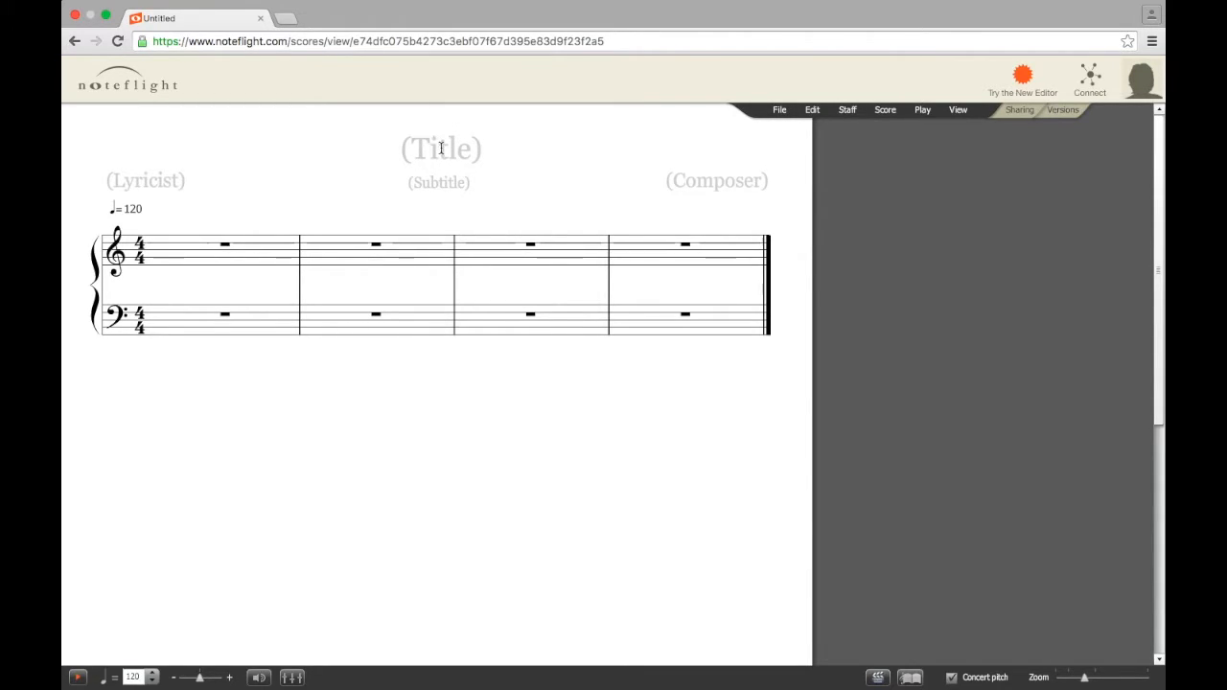
# Replace the title placeholder with 'MUSC 101 WE1 GREATS'
pyautogui.click(441, 148)
pyautogui.write('MUSC 101')
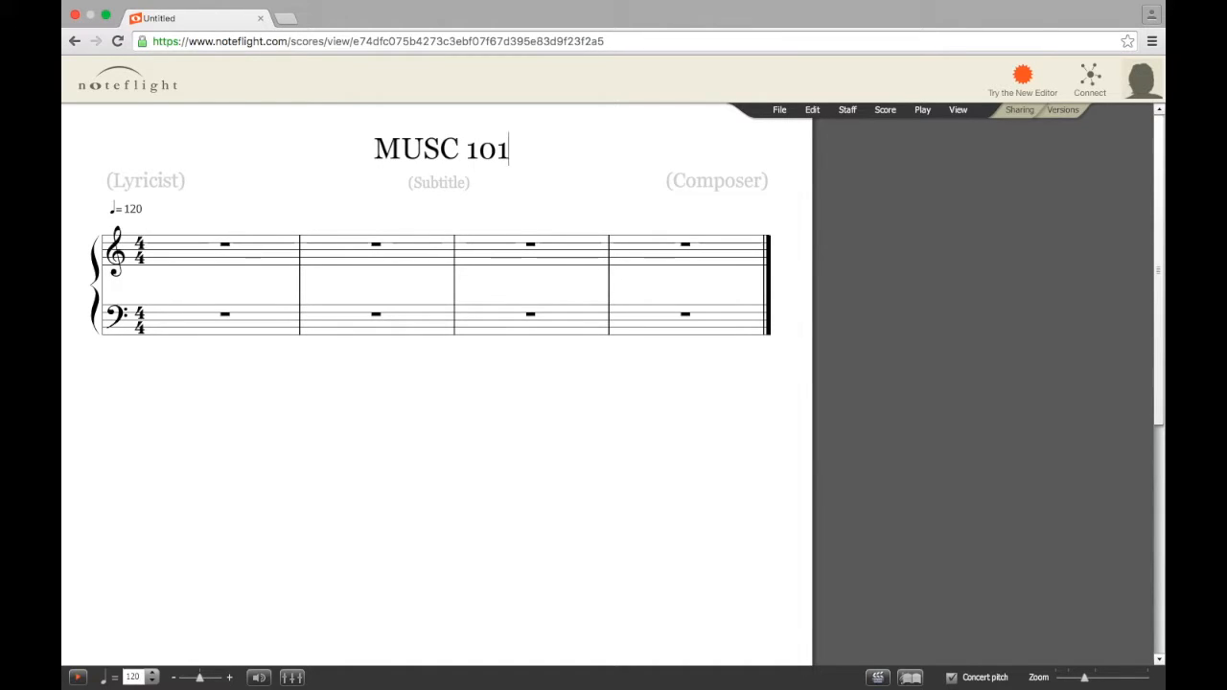
pyautogui.write(' W')
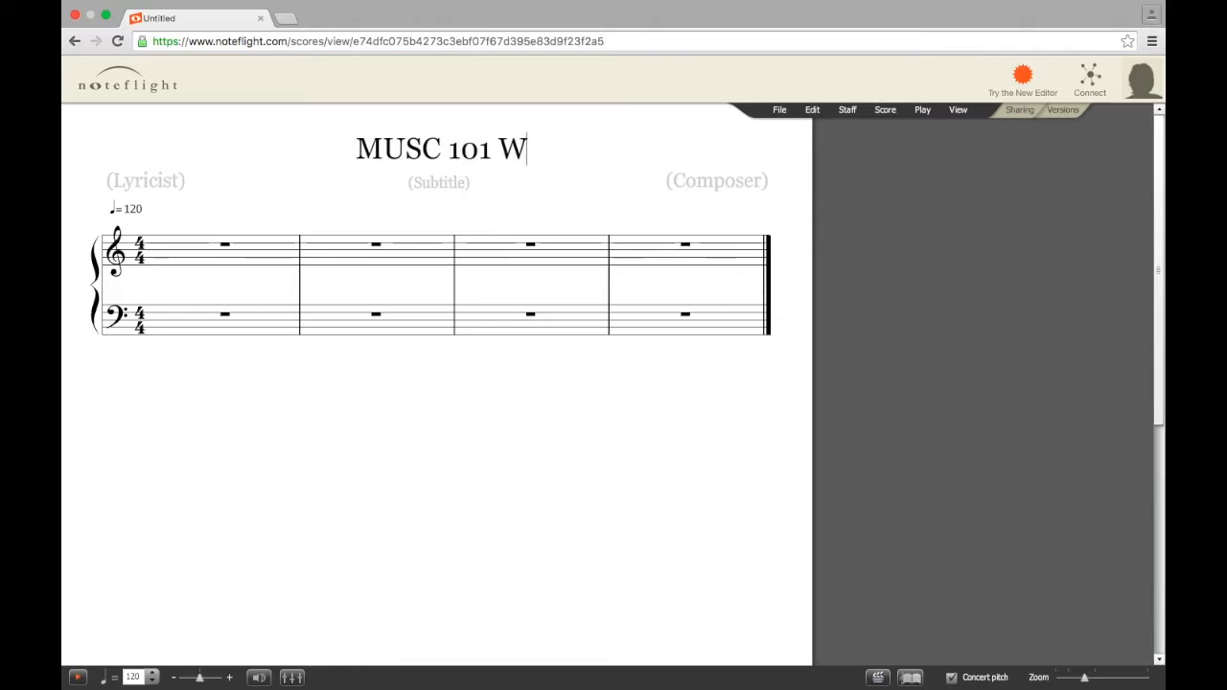
pyautogui.write('E1')
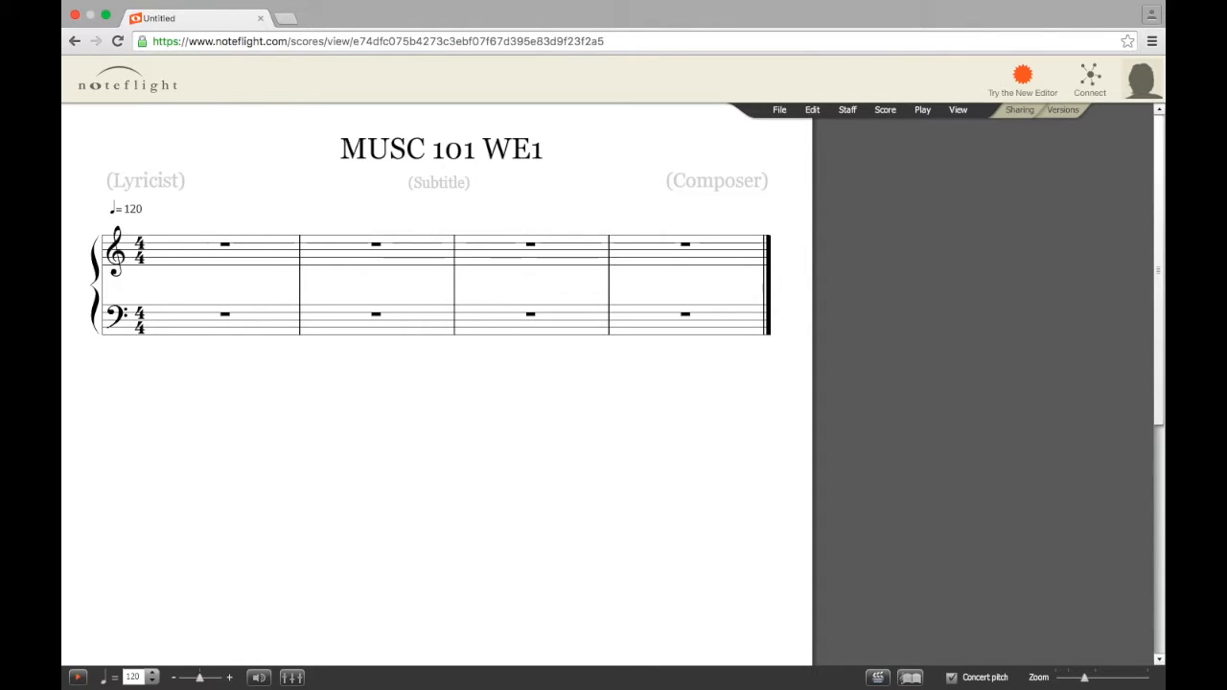
pyautogui.write('GR')
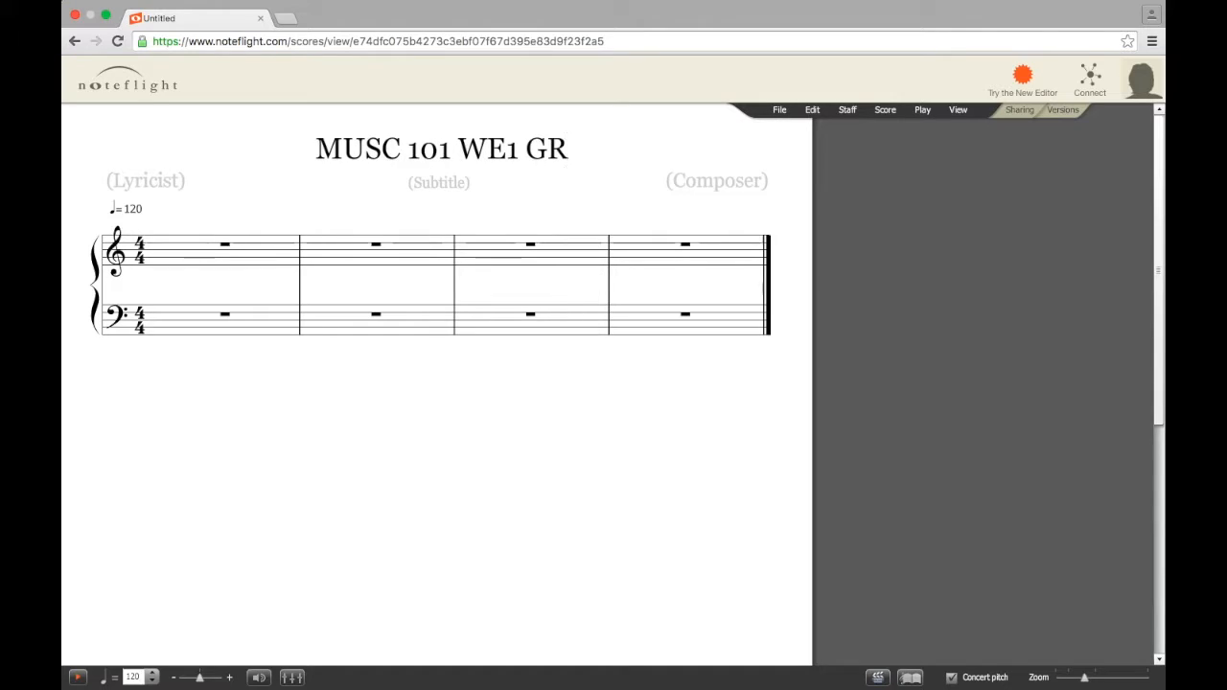
pyautogui.write('EATS')
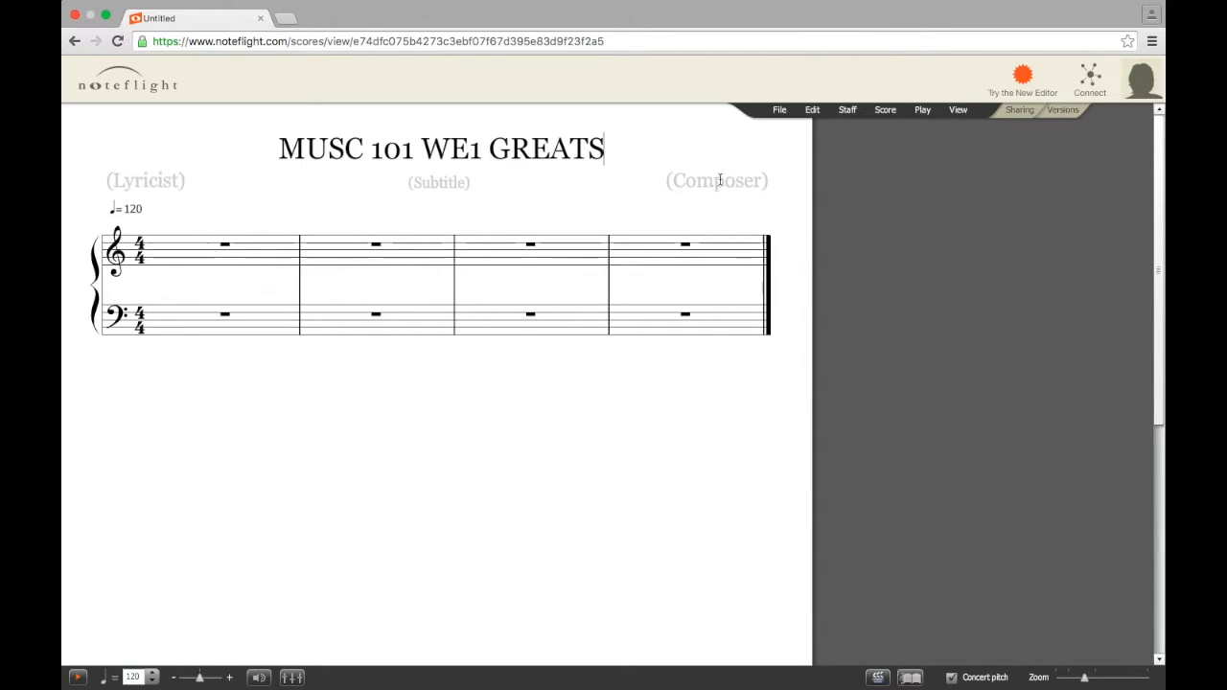
# Fill the Composer placeholder with the student's ID number
pyautogui.click(722, 182)
pyautogui.write('900')
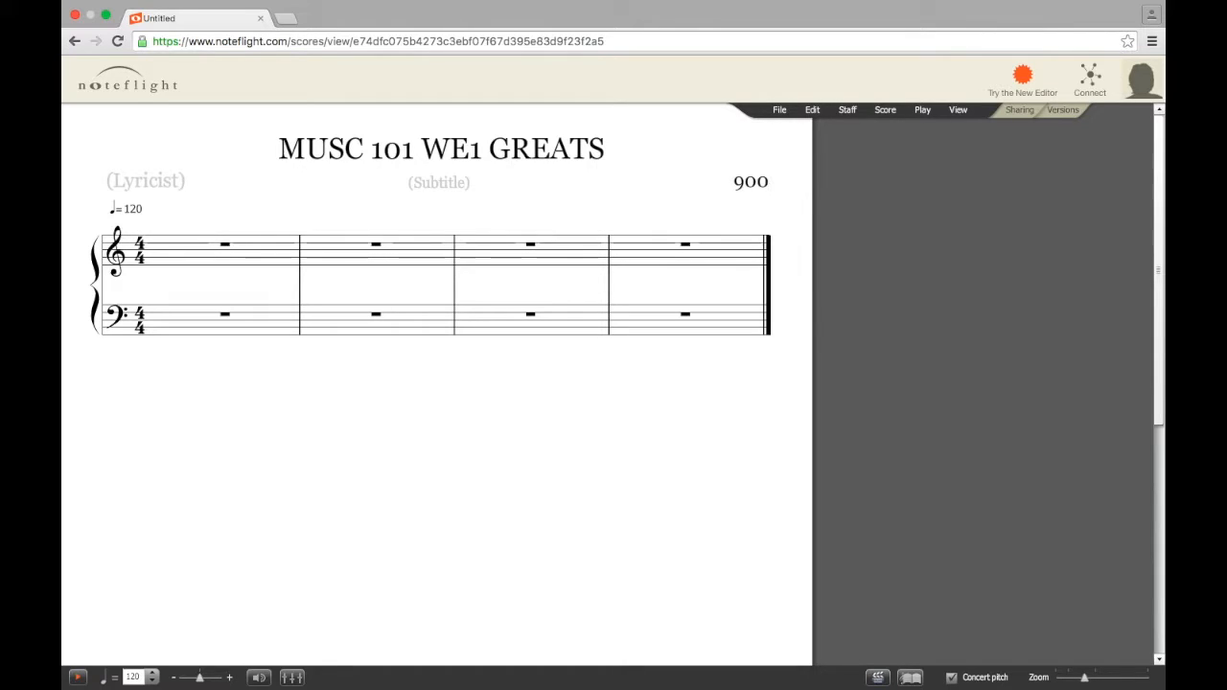
pyautogui.write('***')
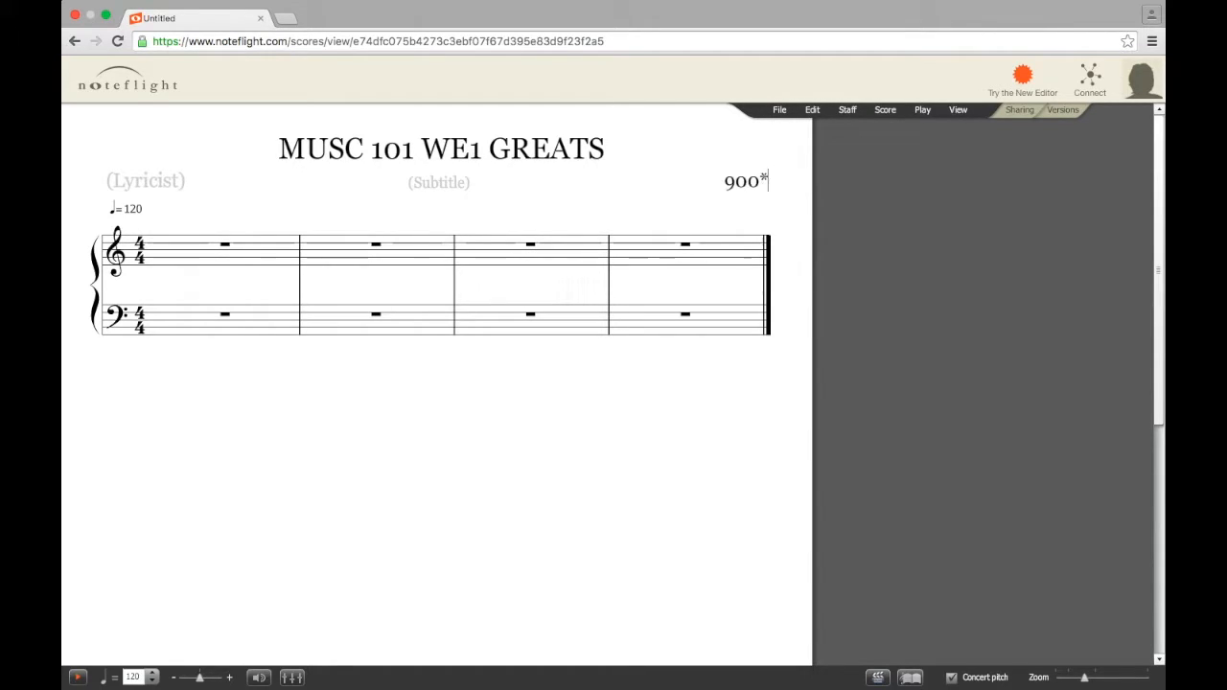
pyautogui.write('***')
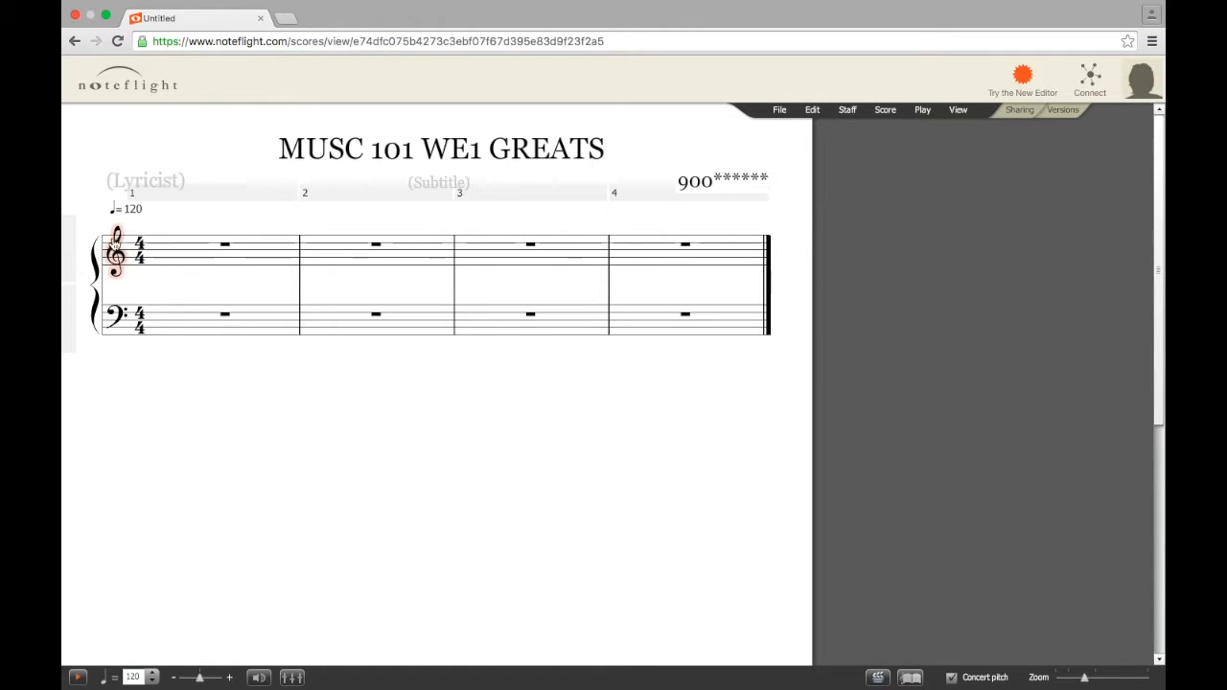
# Add system breaks after measures 1, 2 and 3, then view the Finale chord reference
pyautogui.click(193, 251)
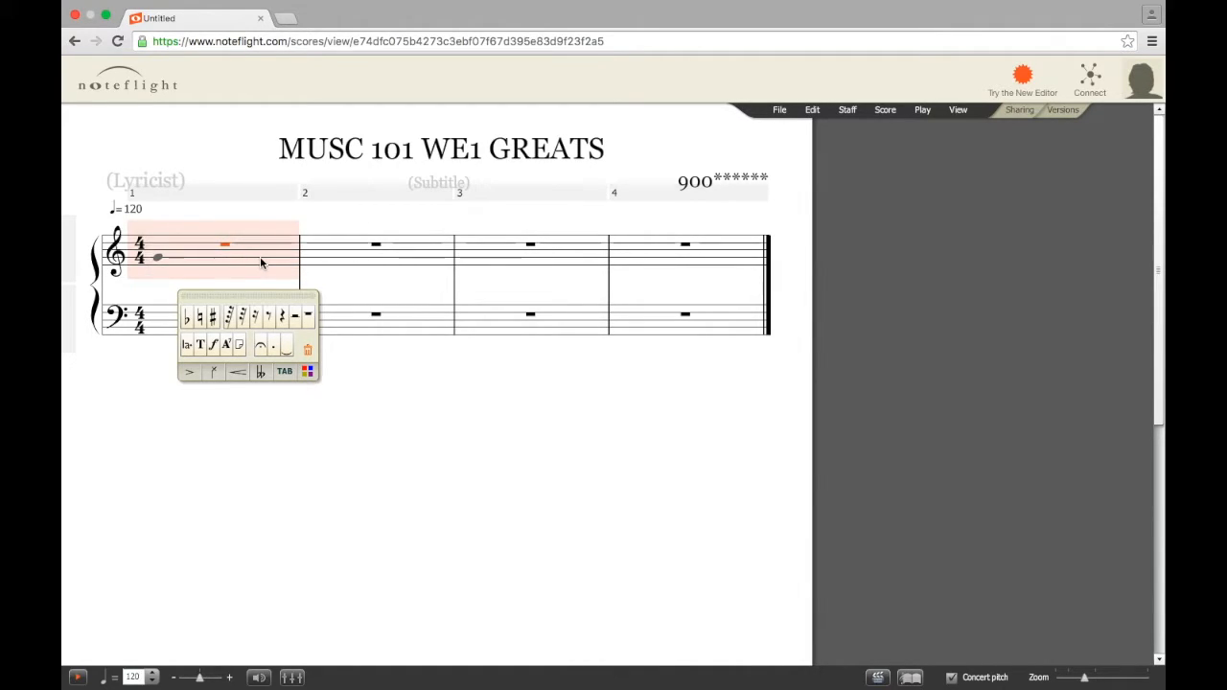
pyautogui.press('Return')
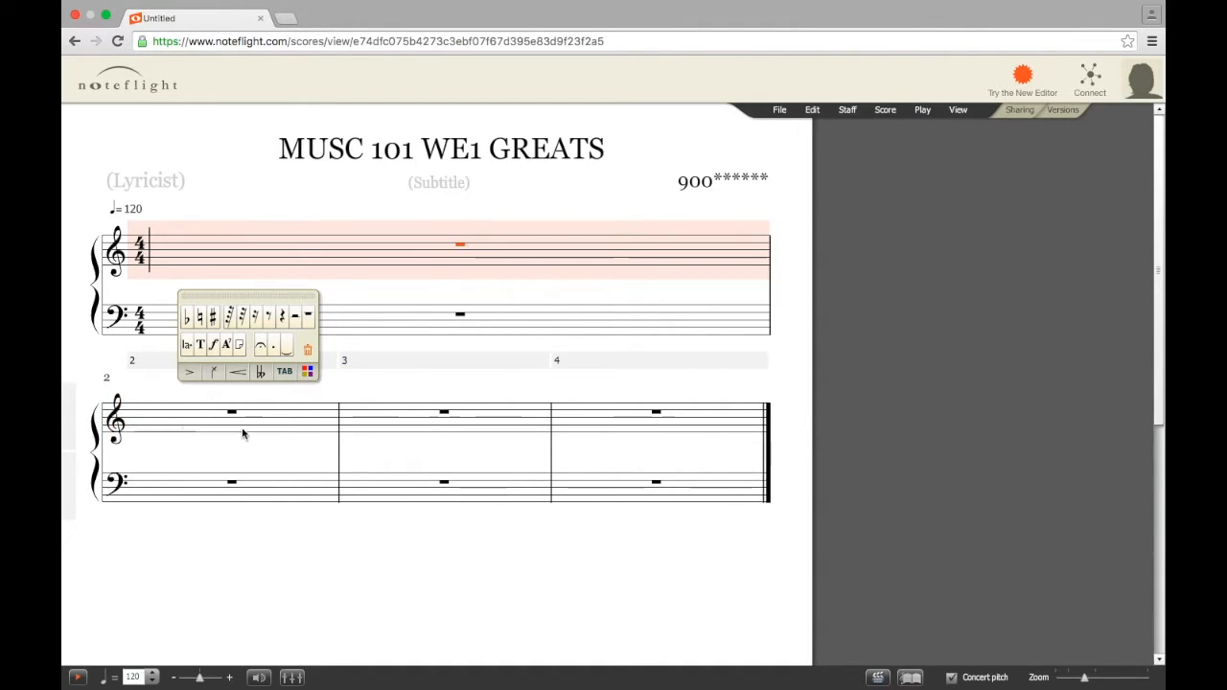
pyautogui.click(284, 419)
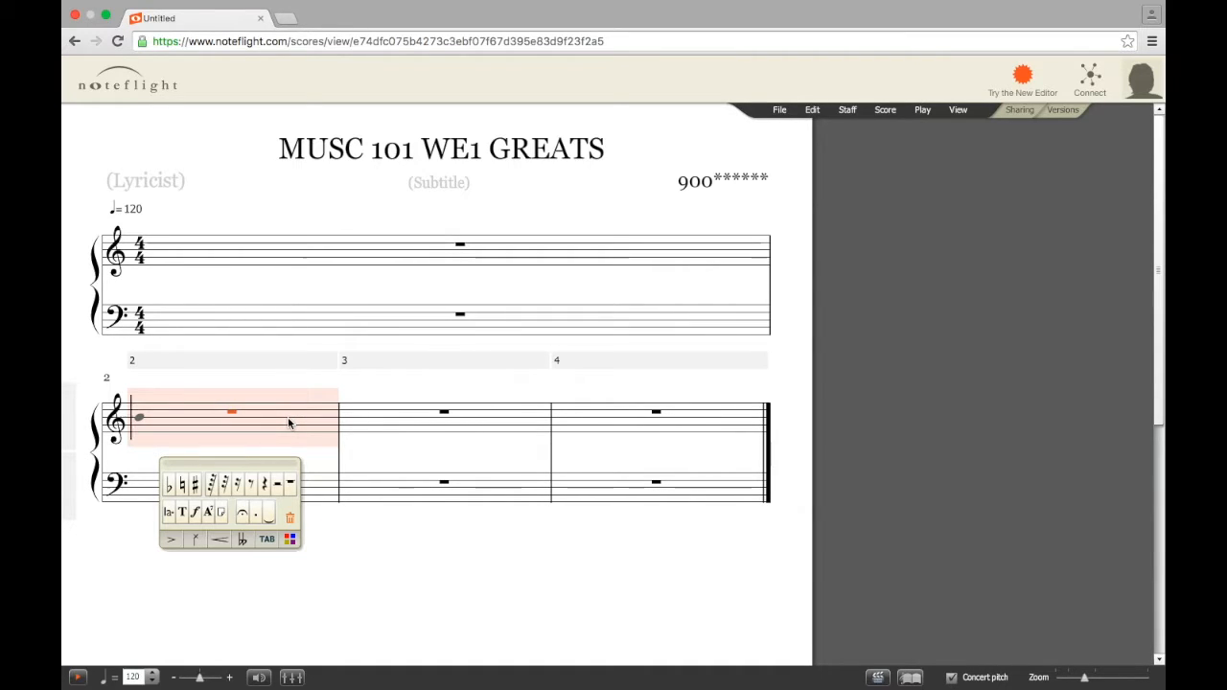
pyautogui.press('Return')
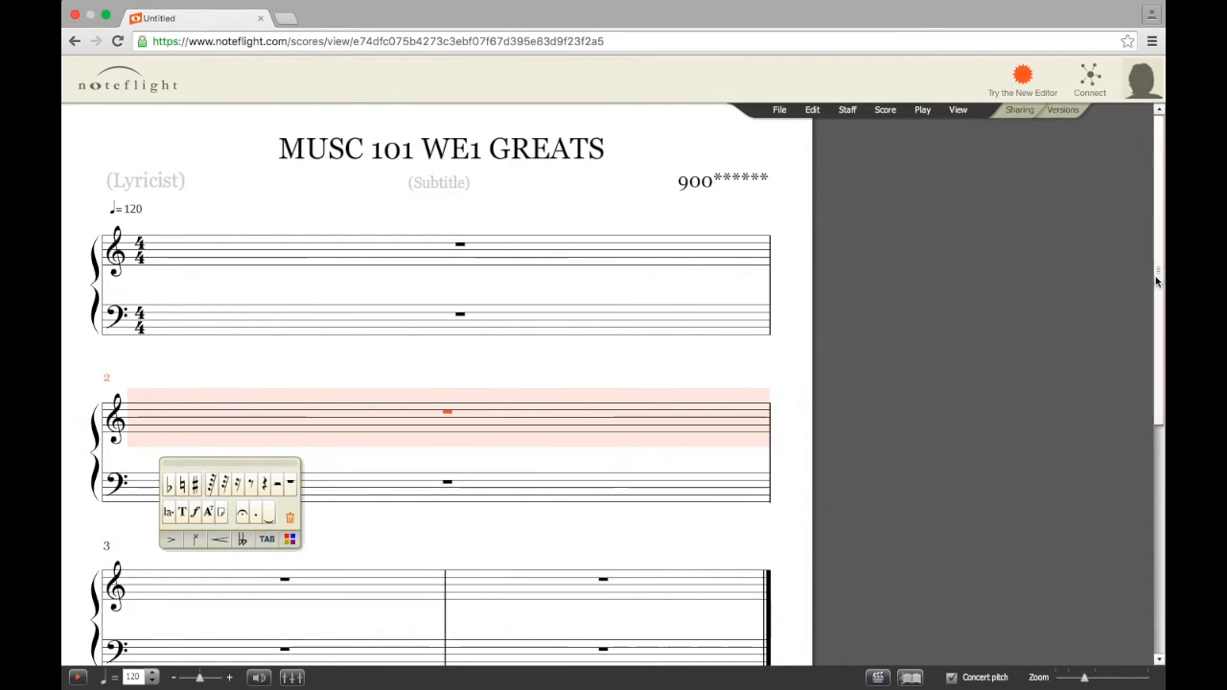
pyautogui.moveTo(1155, 276); pyautogui.dragTo(1160, 397)
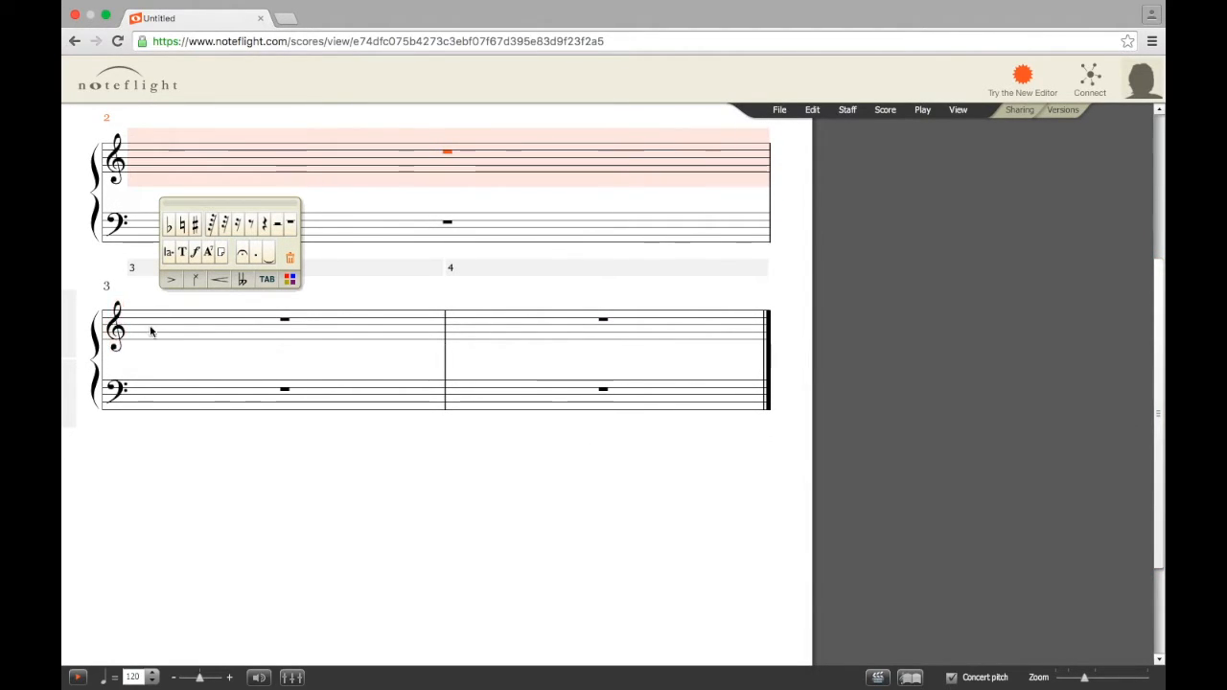
pyautogui.click(192, 328)
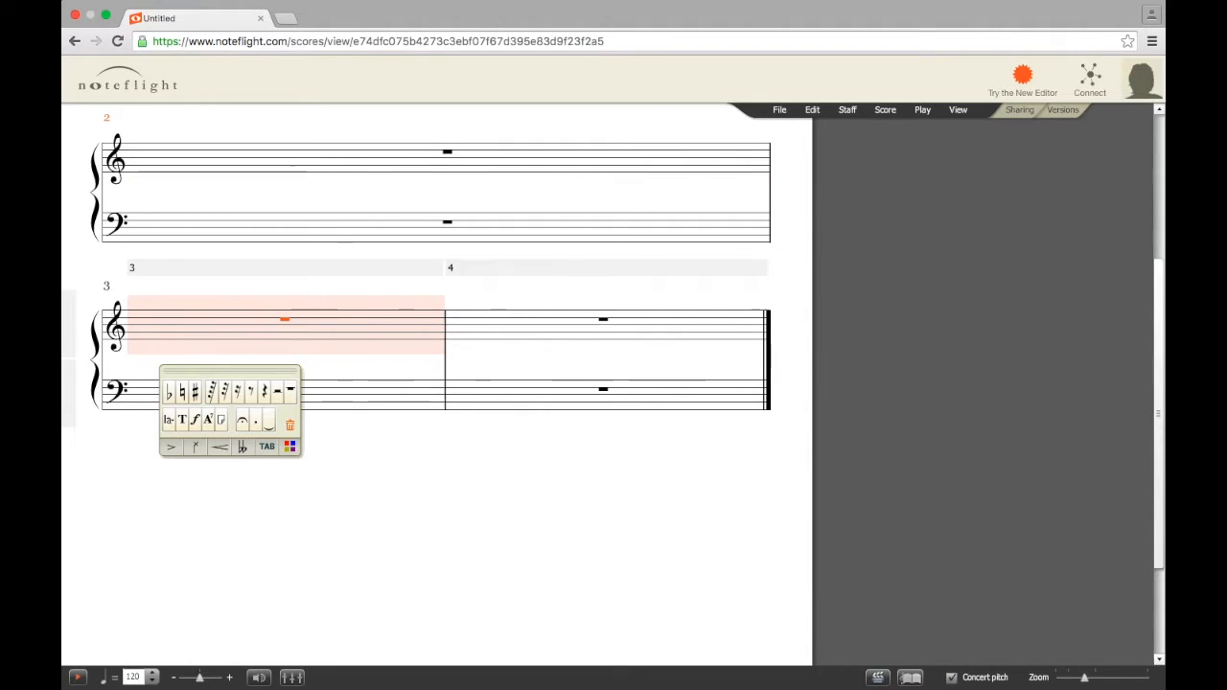
pyautogui.press('Return')
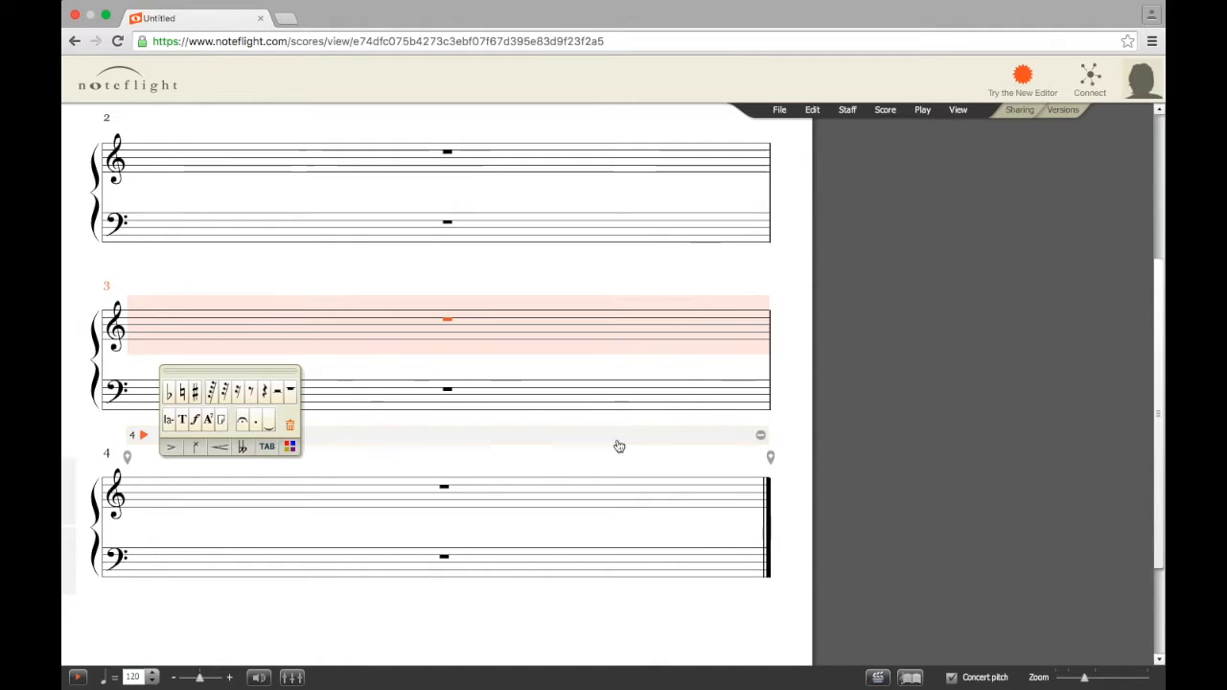
pyautogui.moveTo(1156, 427); pyautogui.dragTo(1162, 242)
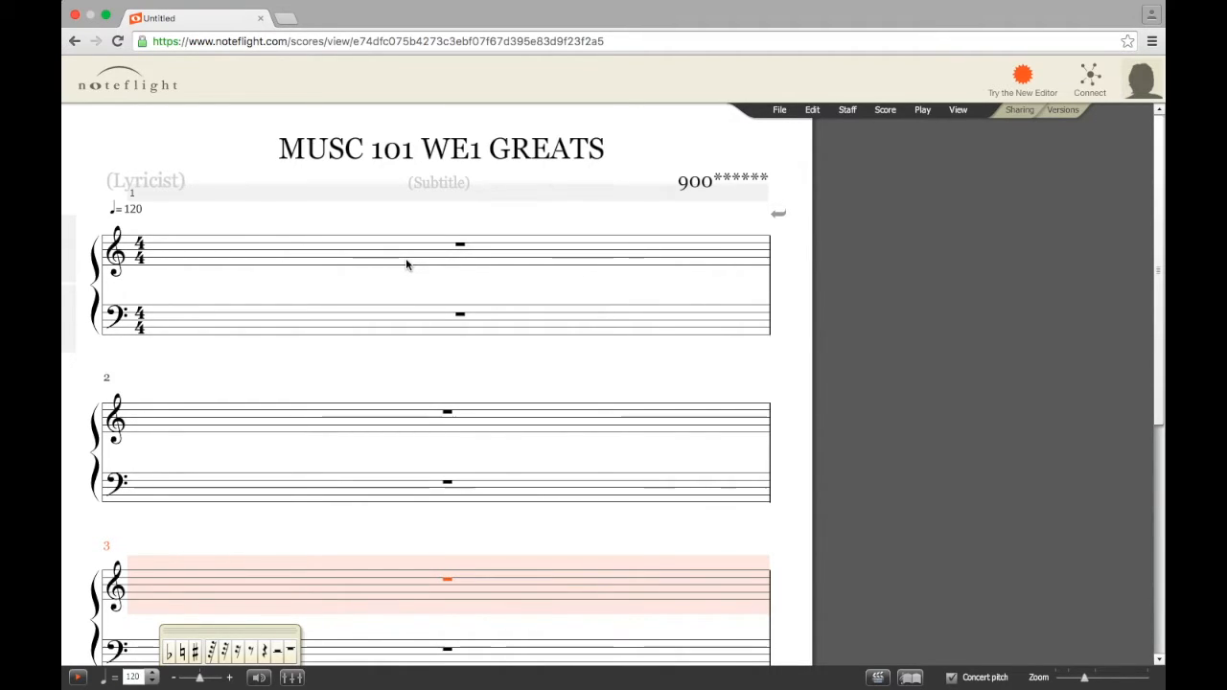
pyautogui.hotkey('ctrl', 'Right')
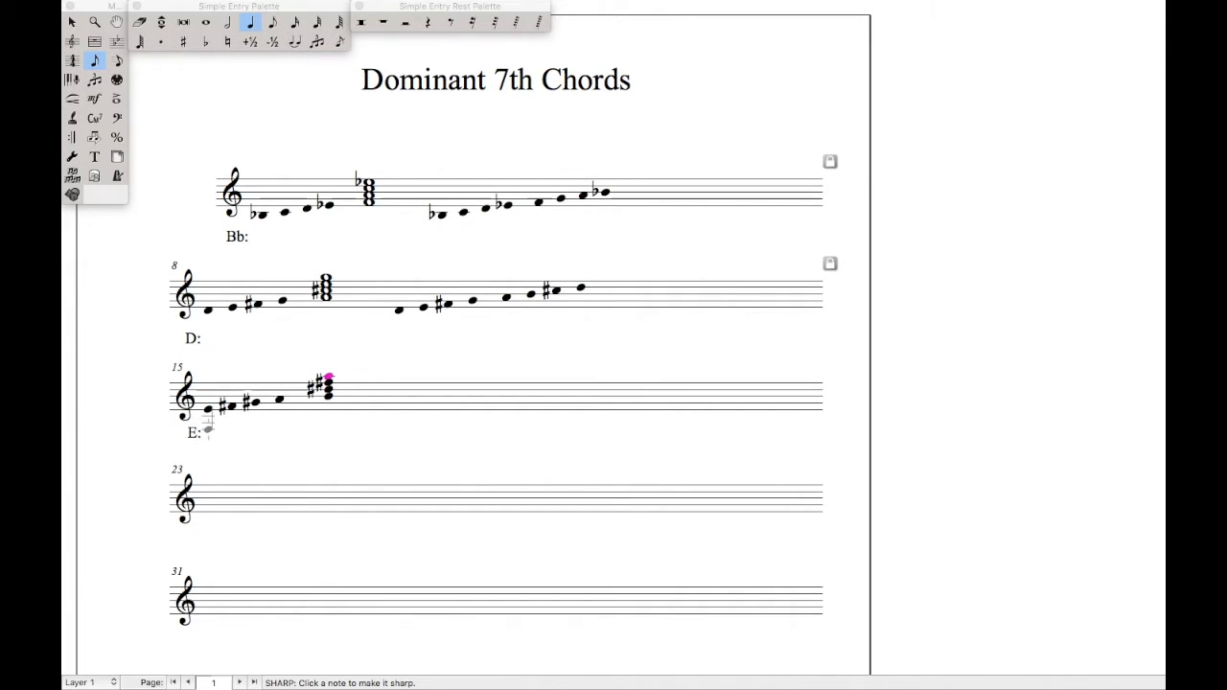
# Switch from the Finale reference back to the Noteflight score
pyautogui.hotkey('ctrl', 'Left')
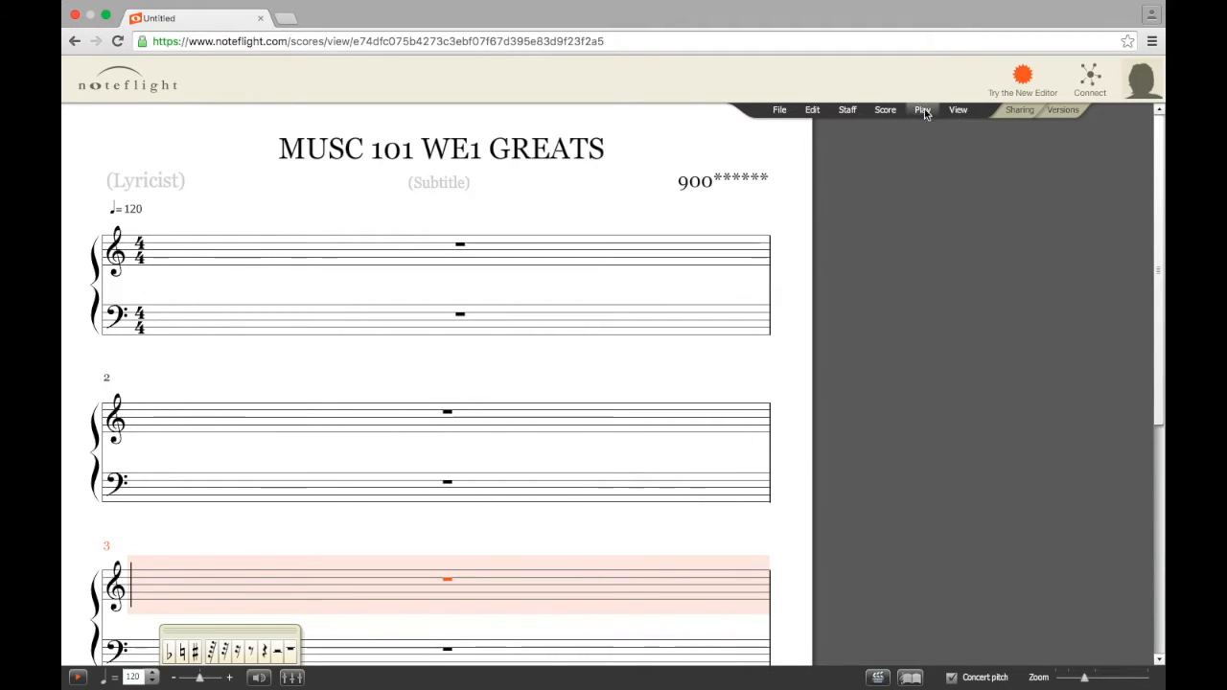
# Browse the menus and start a Score > Performance Text entry above measure 3
pyautogui.click(784, 113)
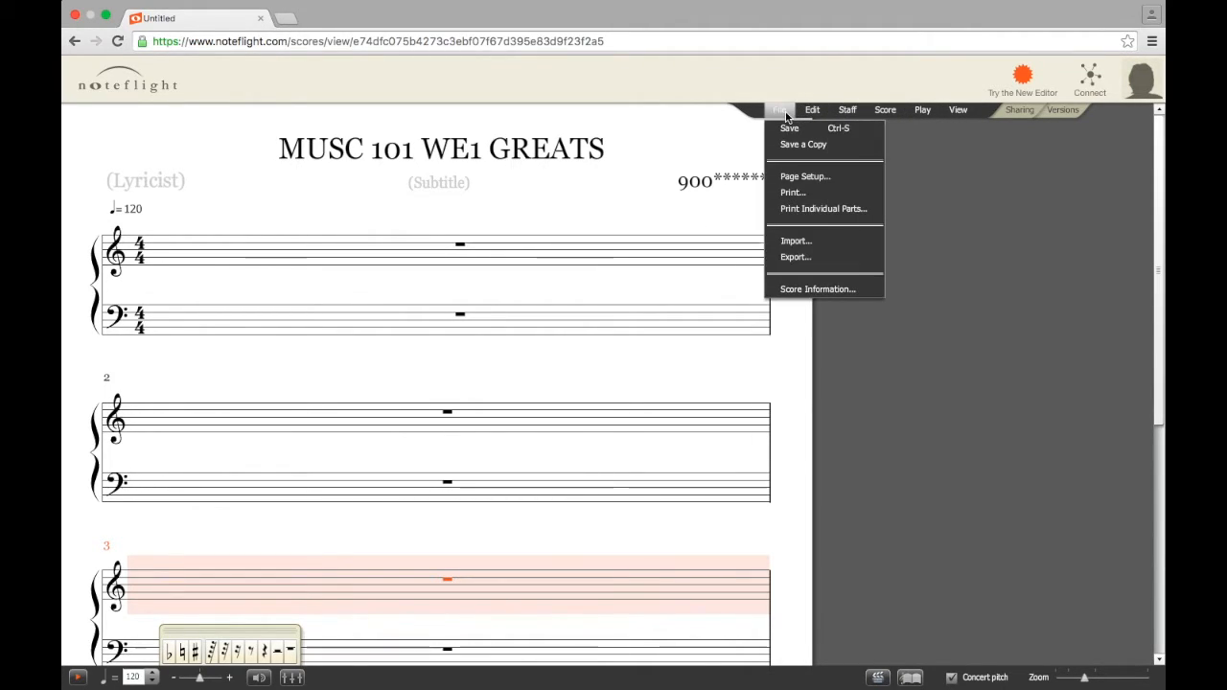
pyautogui.click(813, 111)
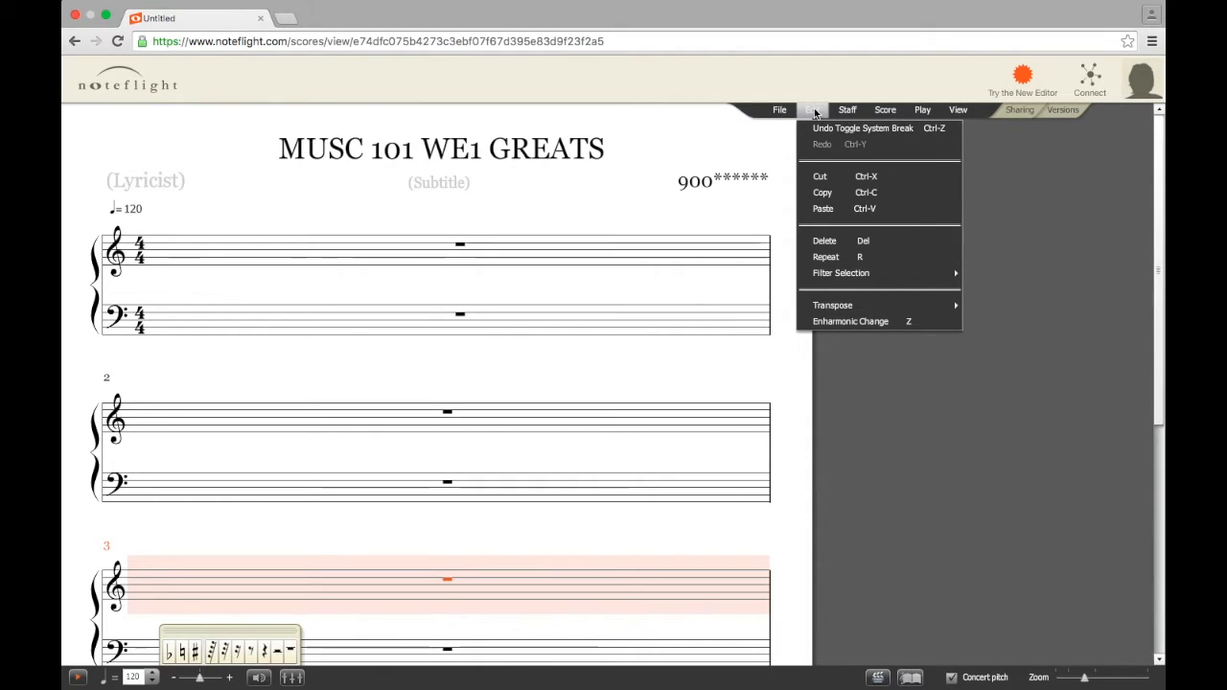
pyautogui.click(847, 111)
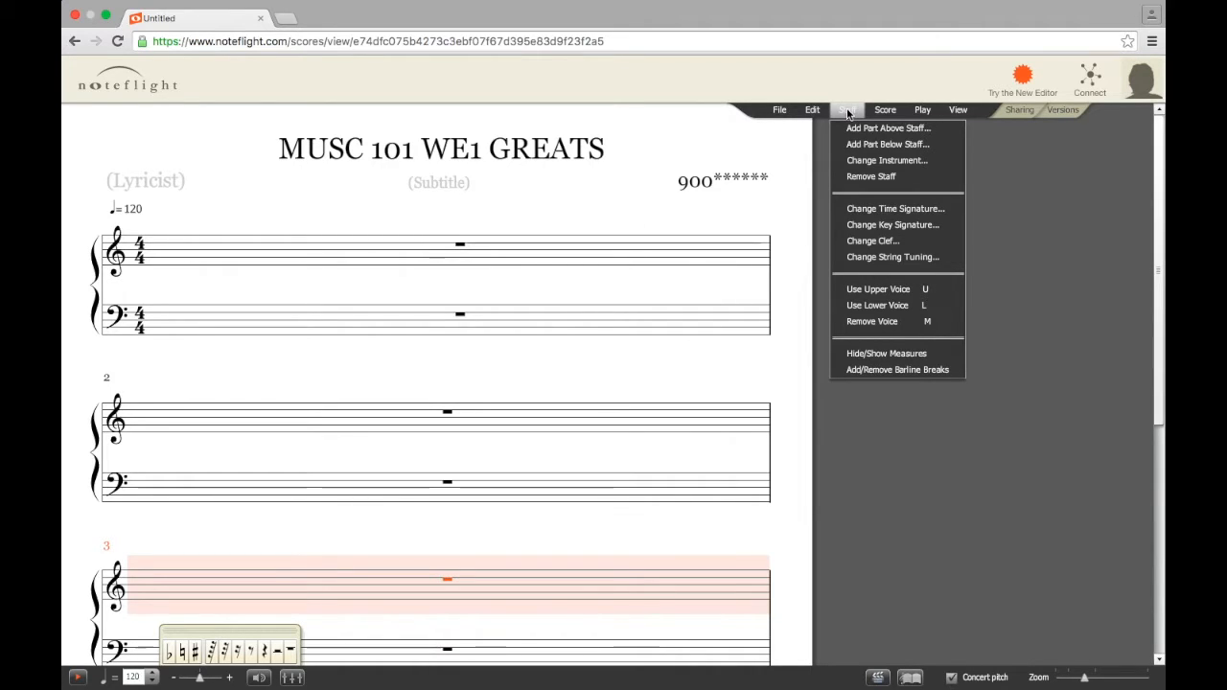
pyautogui.click(878, 113)
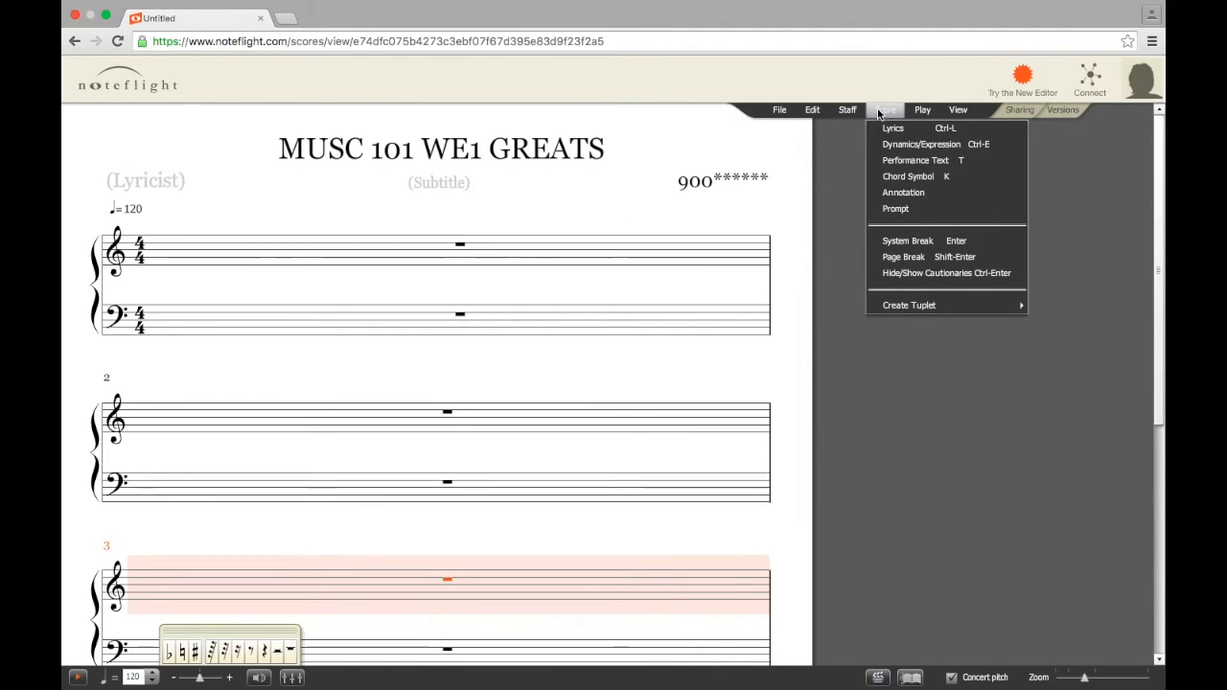
pyautogui.click(930, 163)
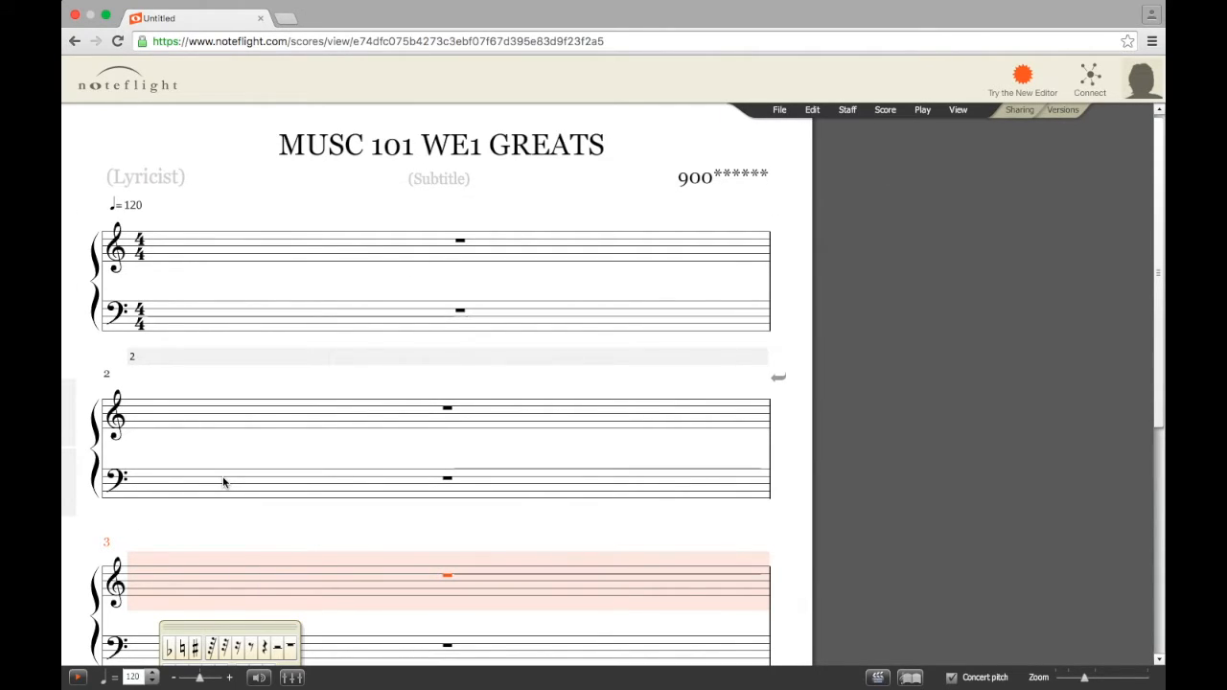
pyautogui.click(153, 549)
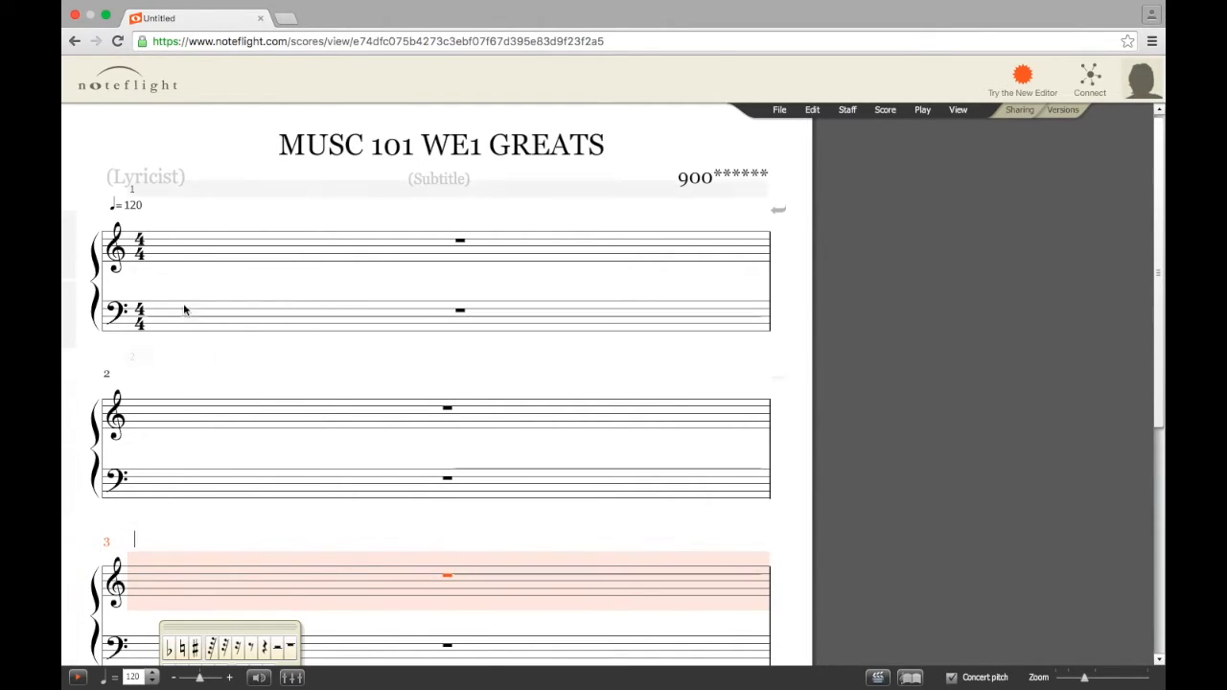
# Add a 'B♭ Major' performance text label and drag it below measure 1's treble staff
pyautogui.click(214, 250)
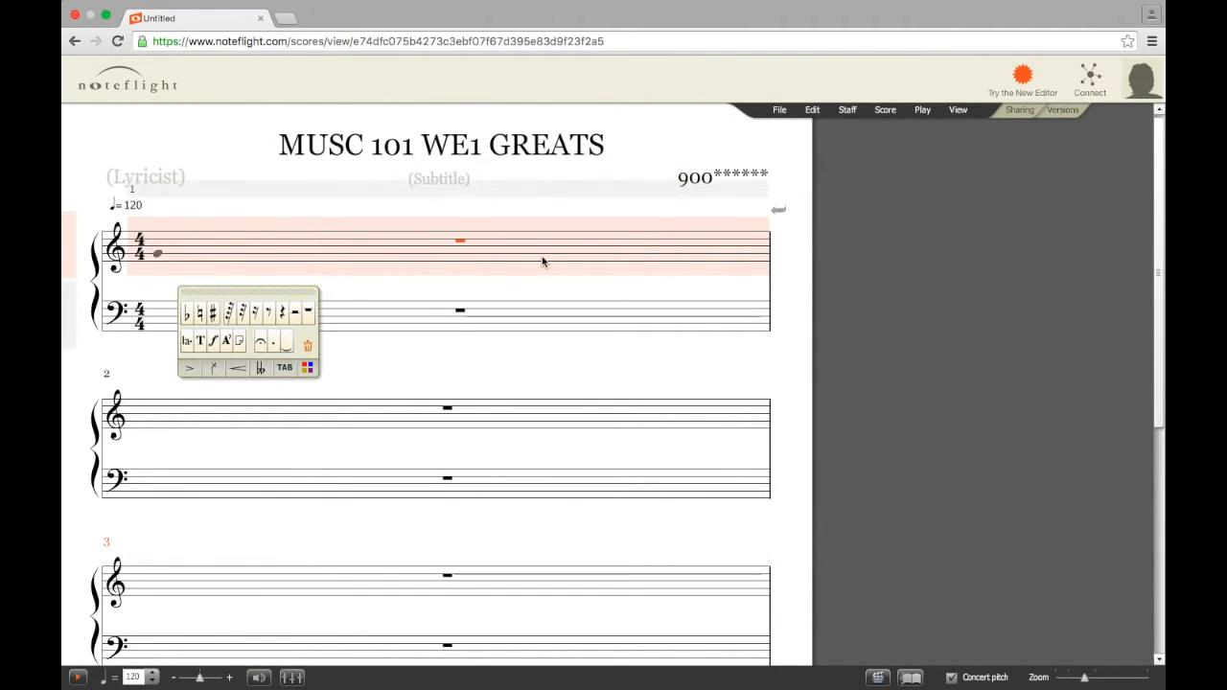
pyautogui.click(884, 112)
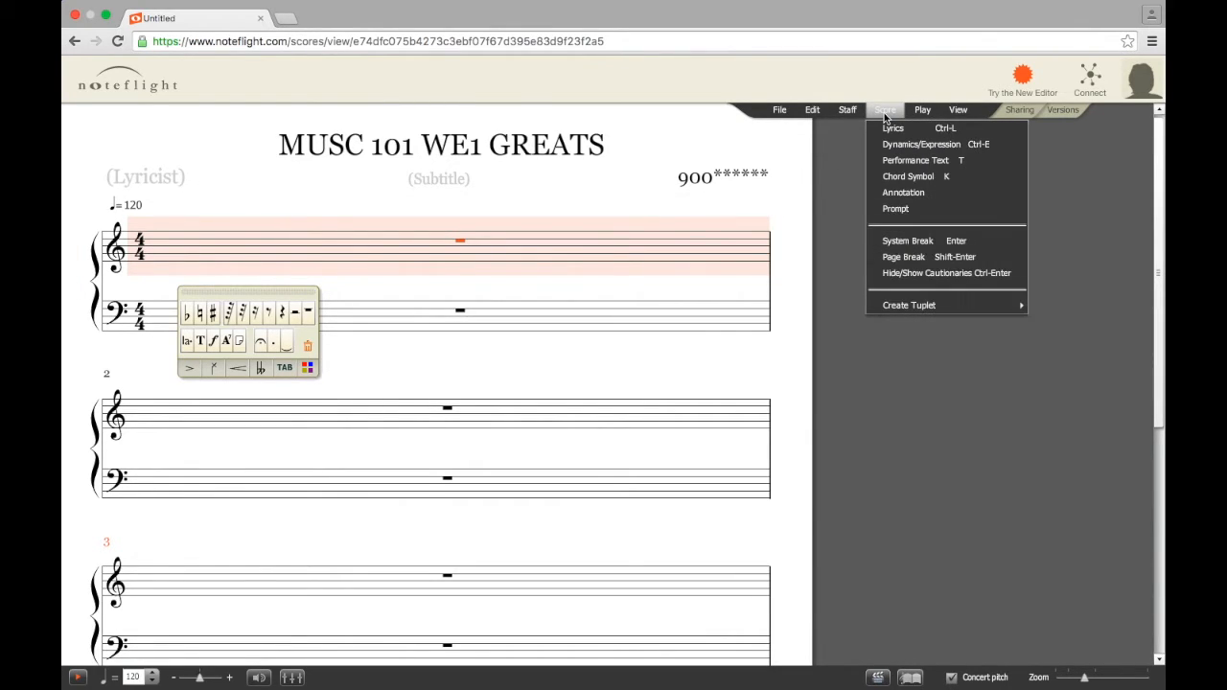
pyautogui.click(896, 161)
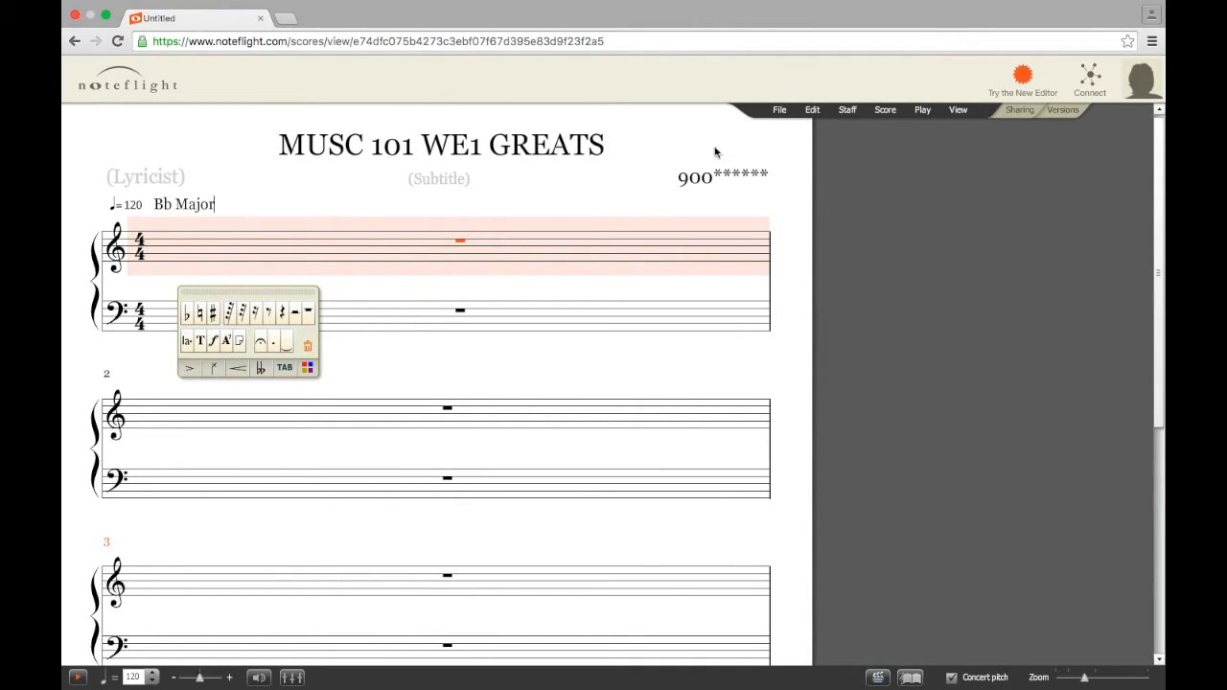
pyautogui.click(120, 133)
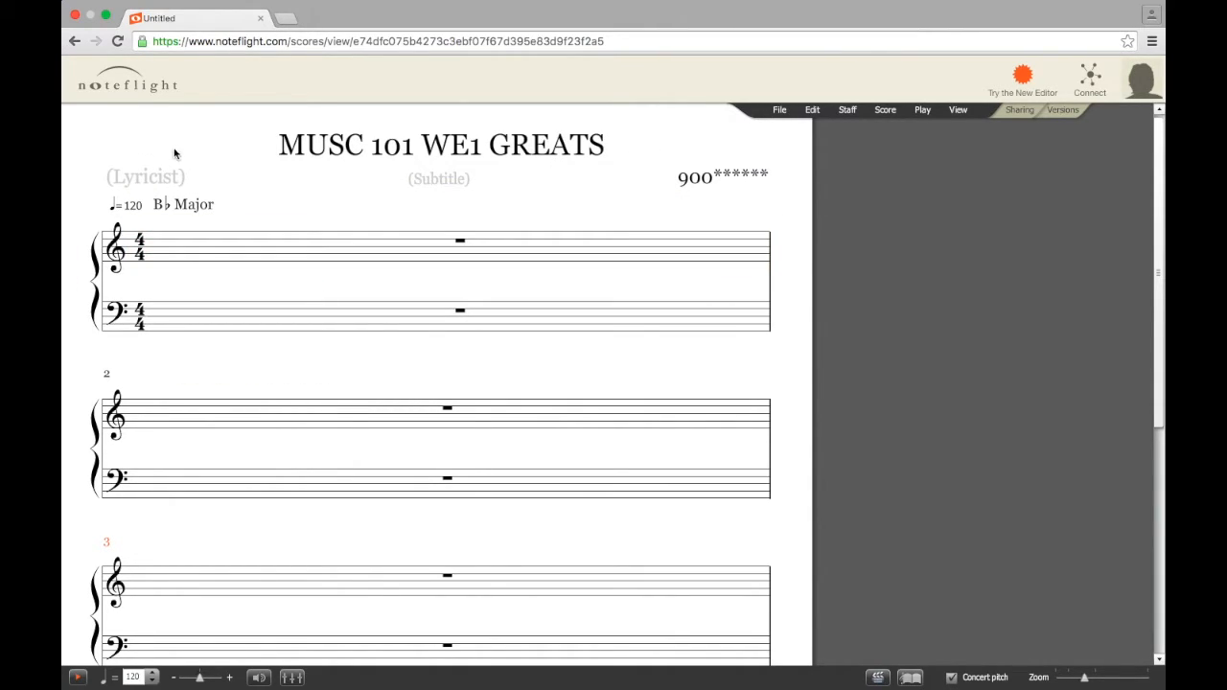
pyautogui.moveTo(183, 211); pyautogui.dragTo(162, 288)
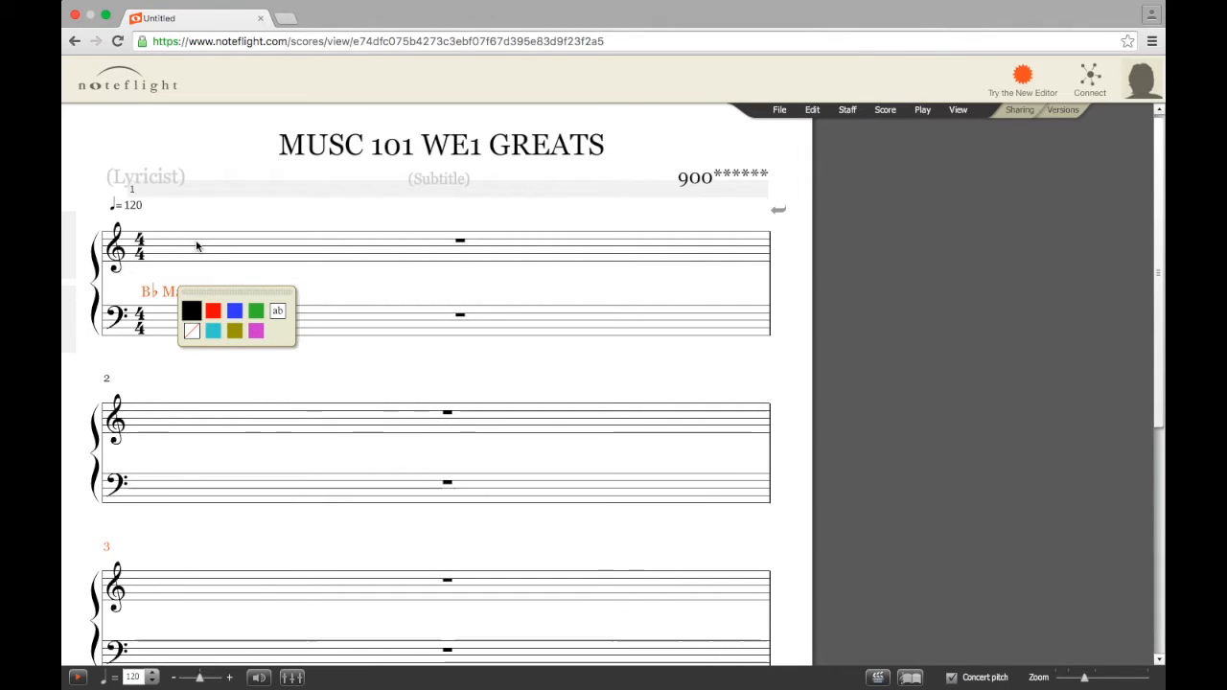
pyautogui.hotkey('ctrl', 'Right')
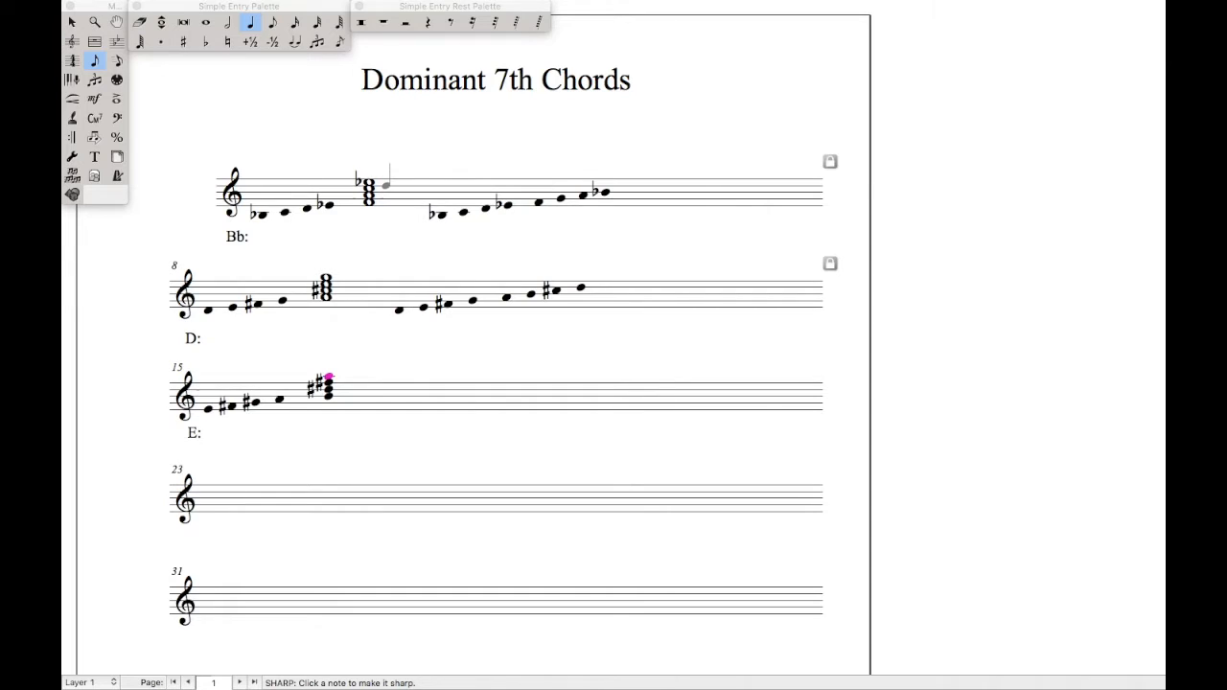
pyautogui.hotkey('ctrl', 'Left')
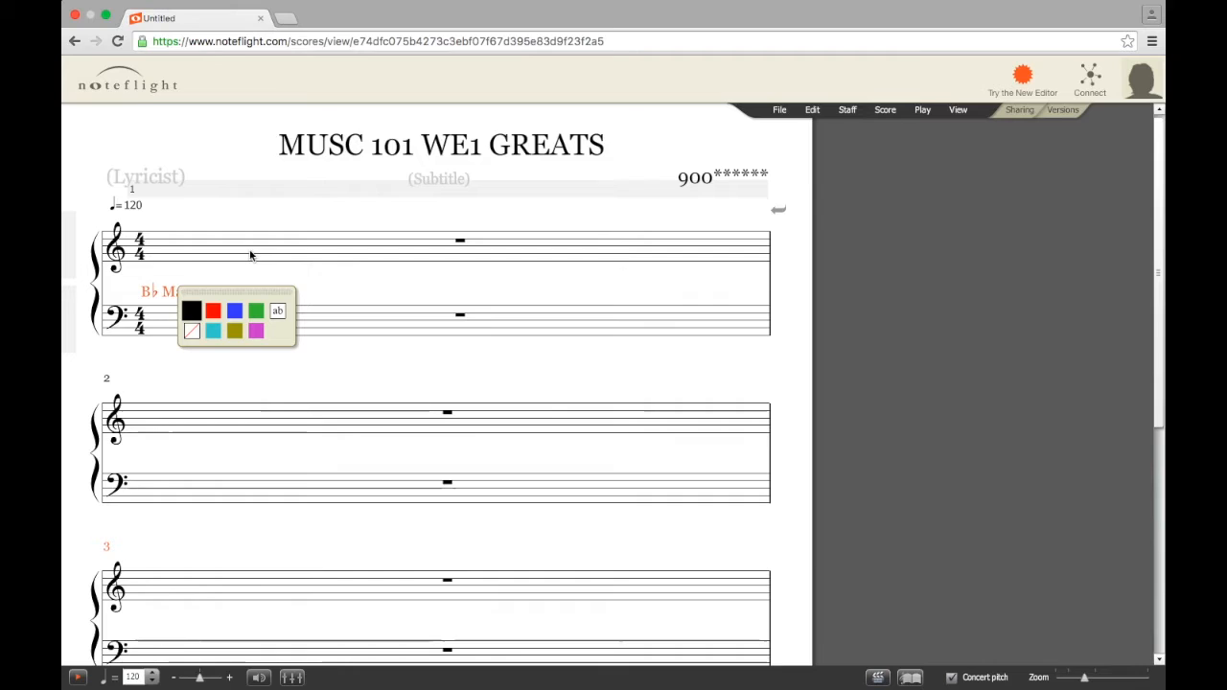
# Select the treble staff of measure 1 to bring up the note palette
pyautogui.click(236, 252)
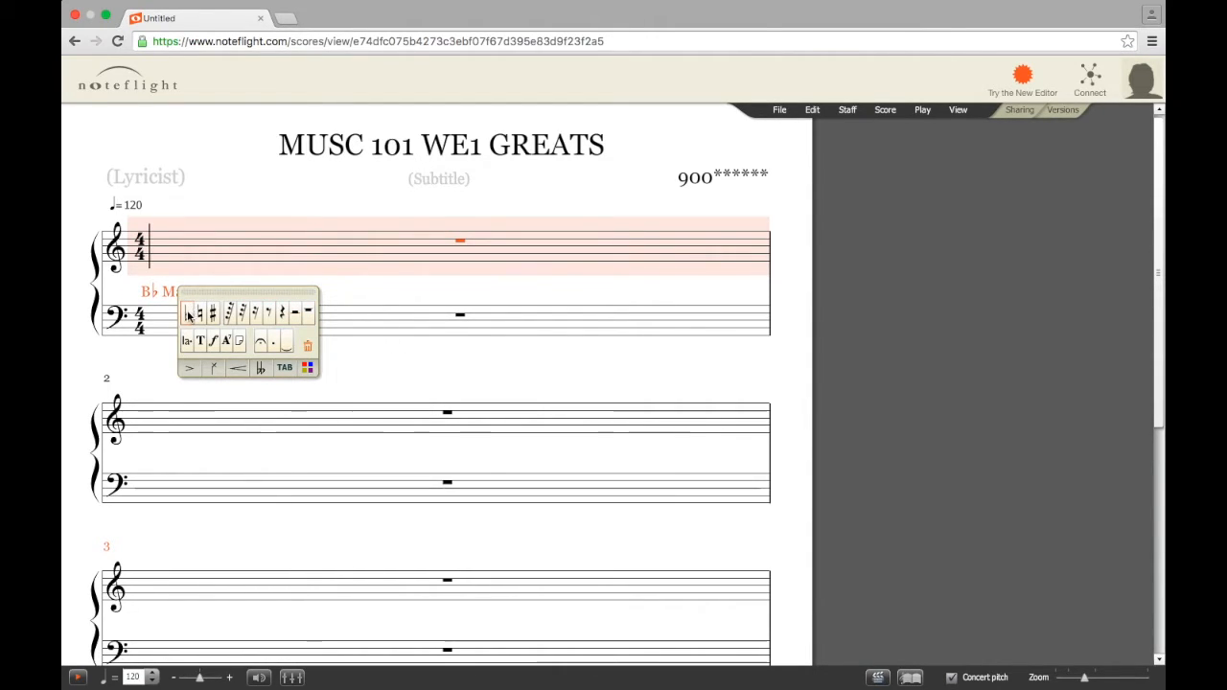
# Stack whole notes into a chord at the start of measure 1's treble staff
pyautogui.click(309, 314)
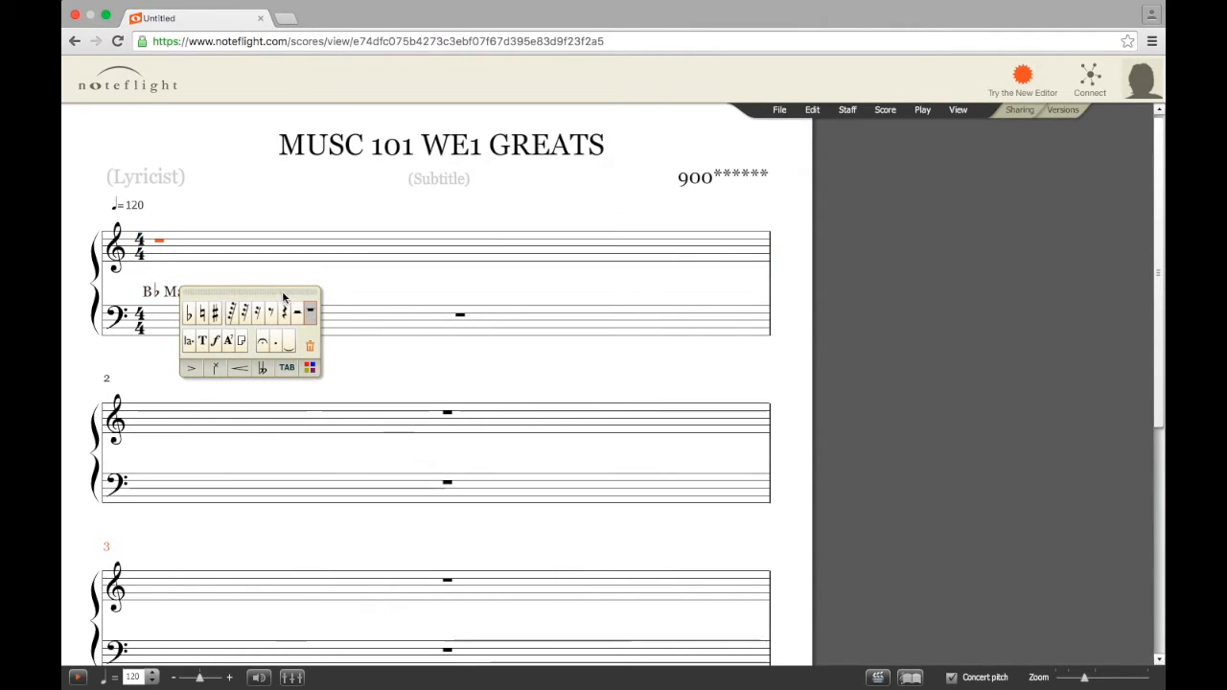
pyautogui.click(166, 260)
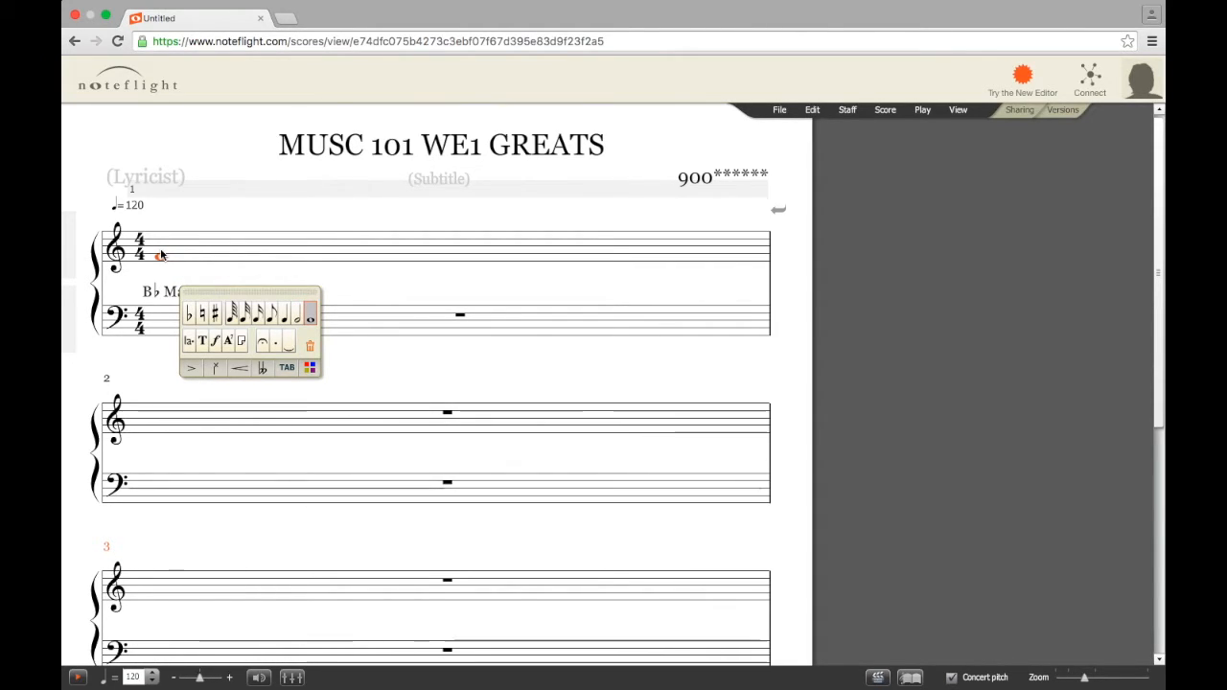
pyautogui.click(161, 254)
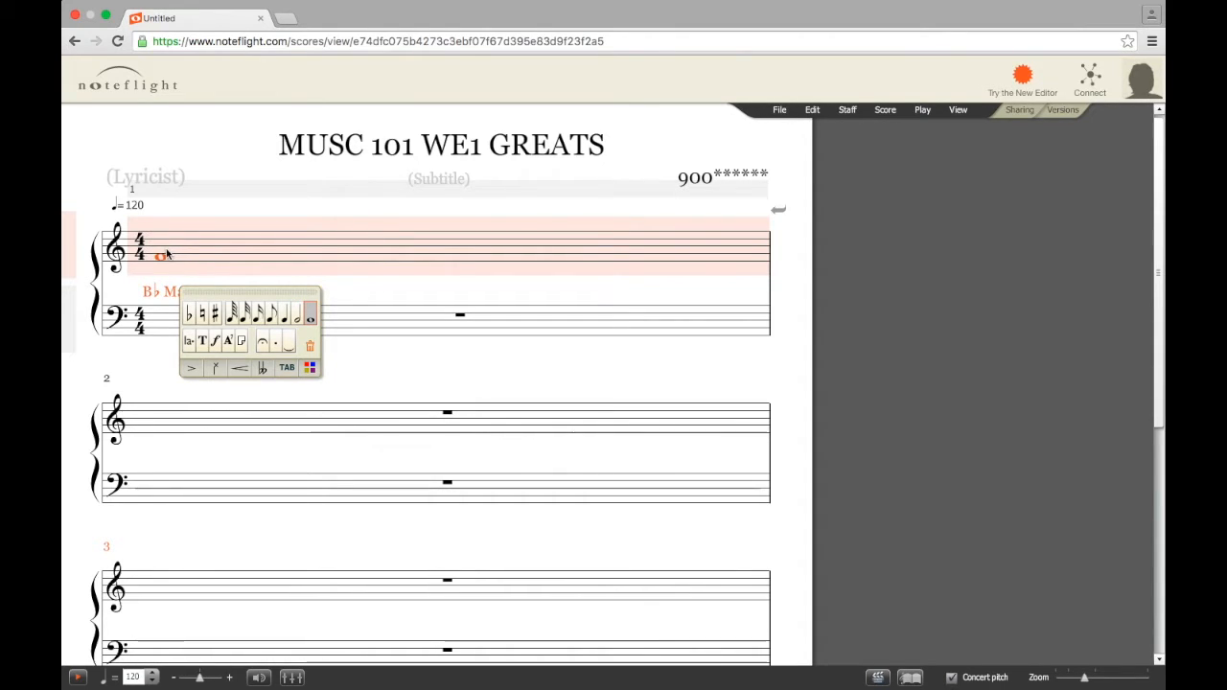
pyautogui.click(162, 253)
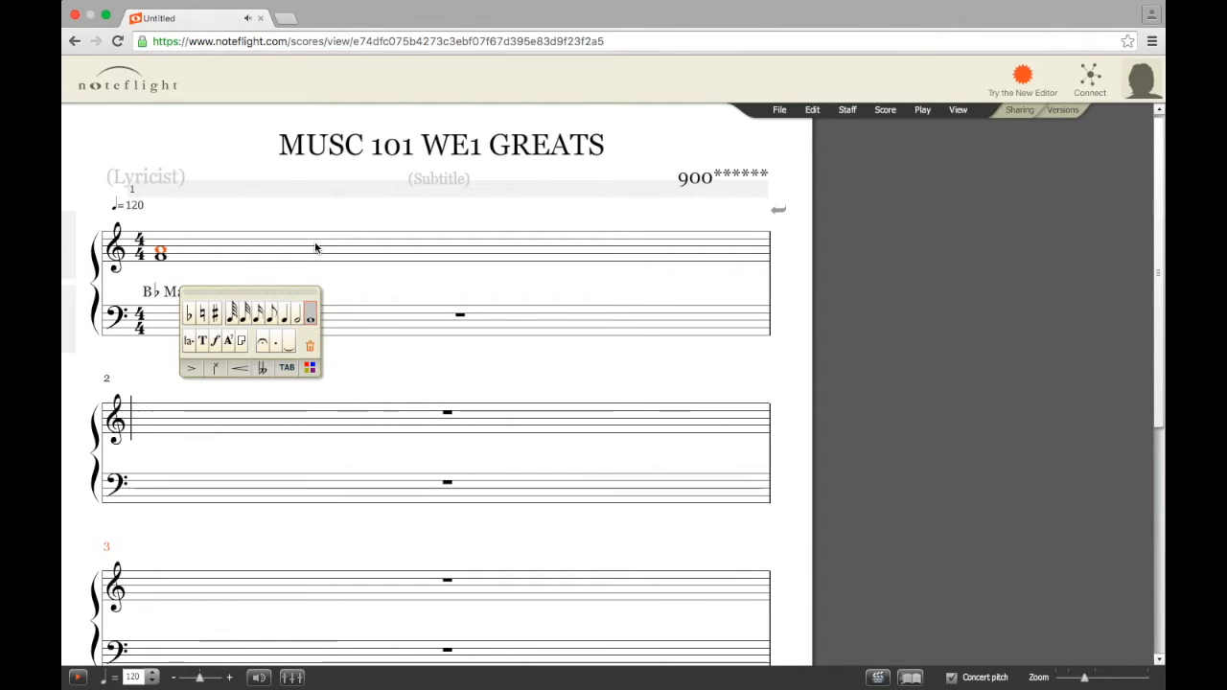
pyautogui.click(224, 253)
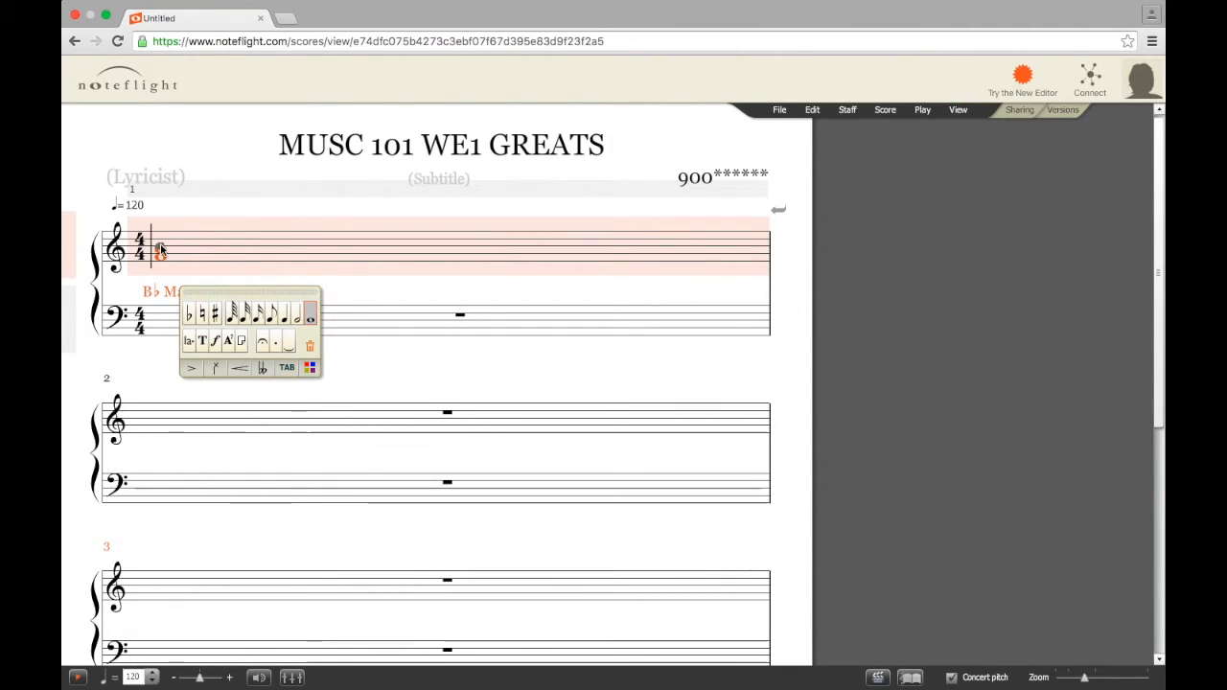
pyautogui.press('Escape')
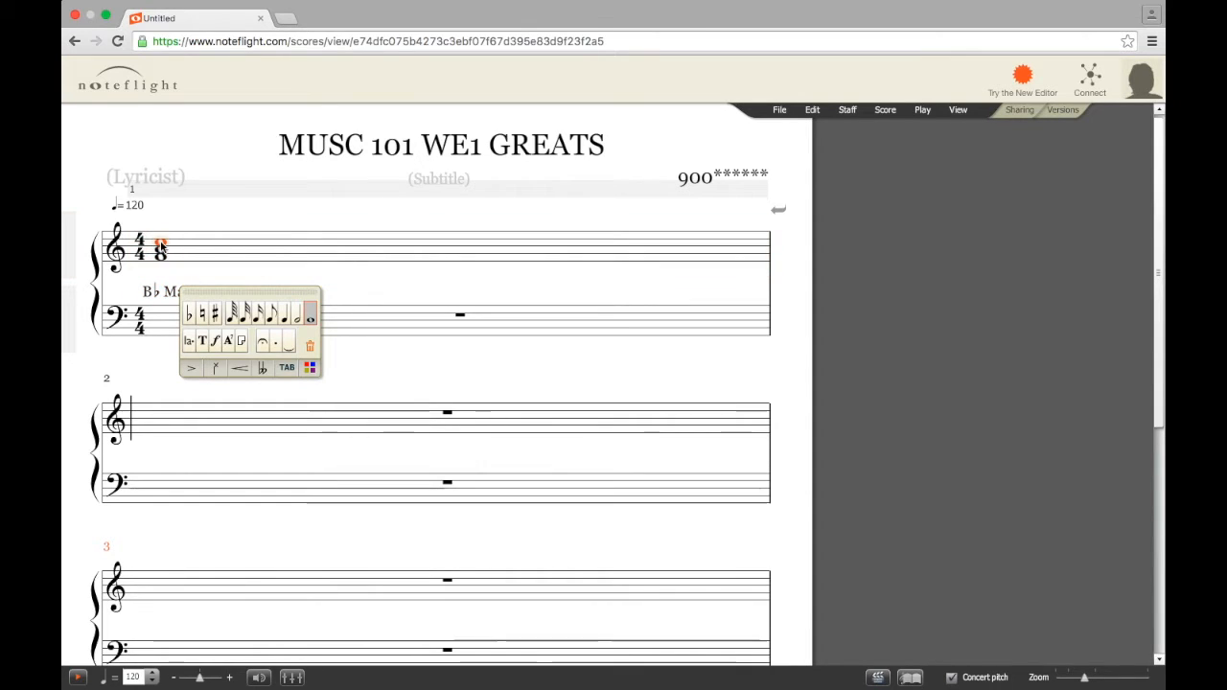
pyautogui.click(225, 254)
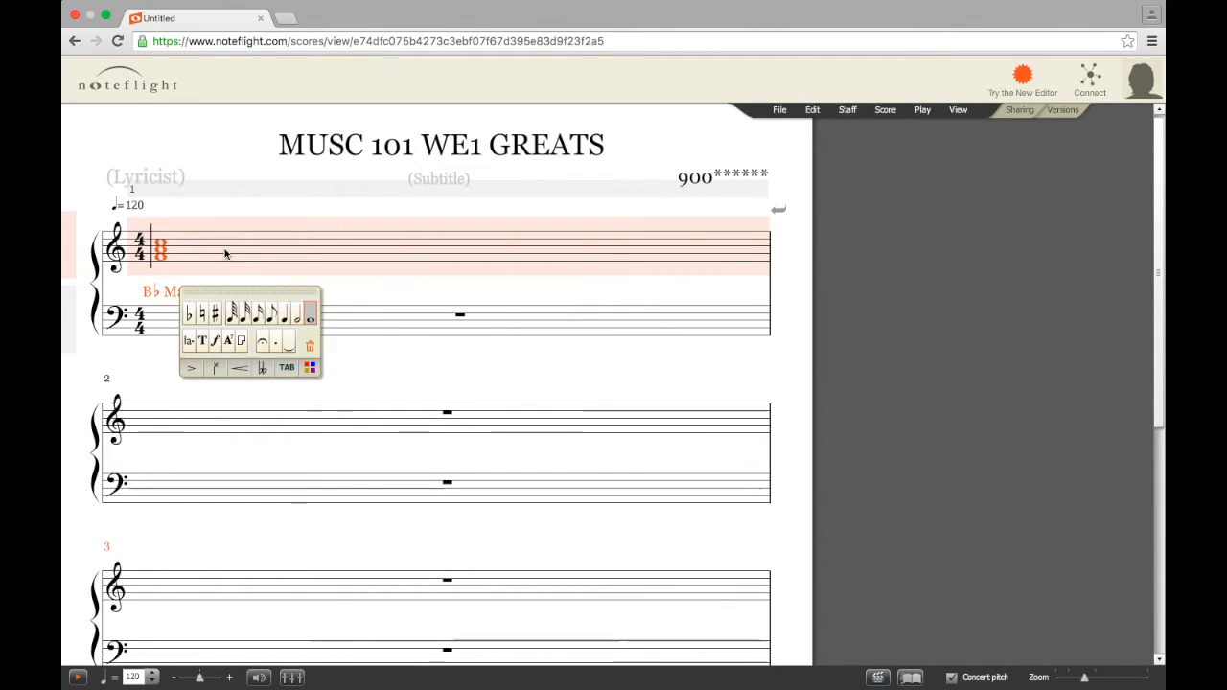
pyautogui.click(161, 238)
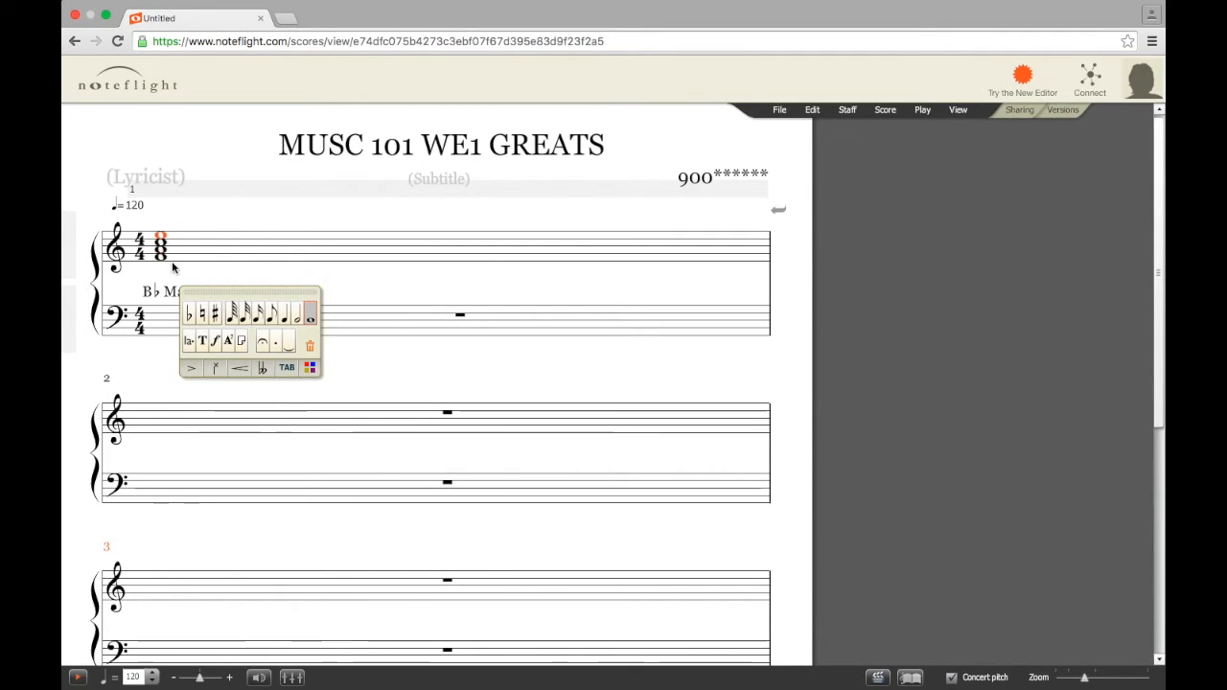
# Flatten the top note of the measure 1 chord and move the floating palette aside
pyautogui.click(190, 317)
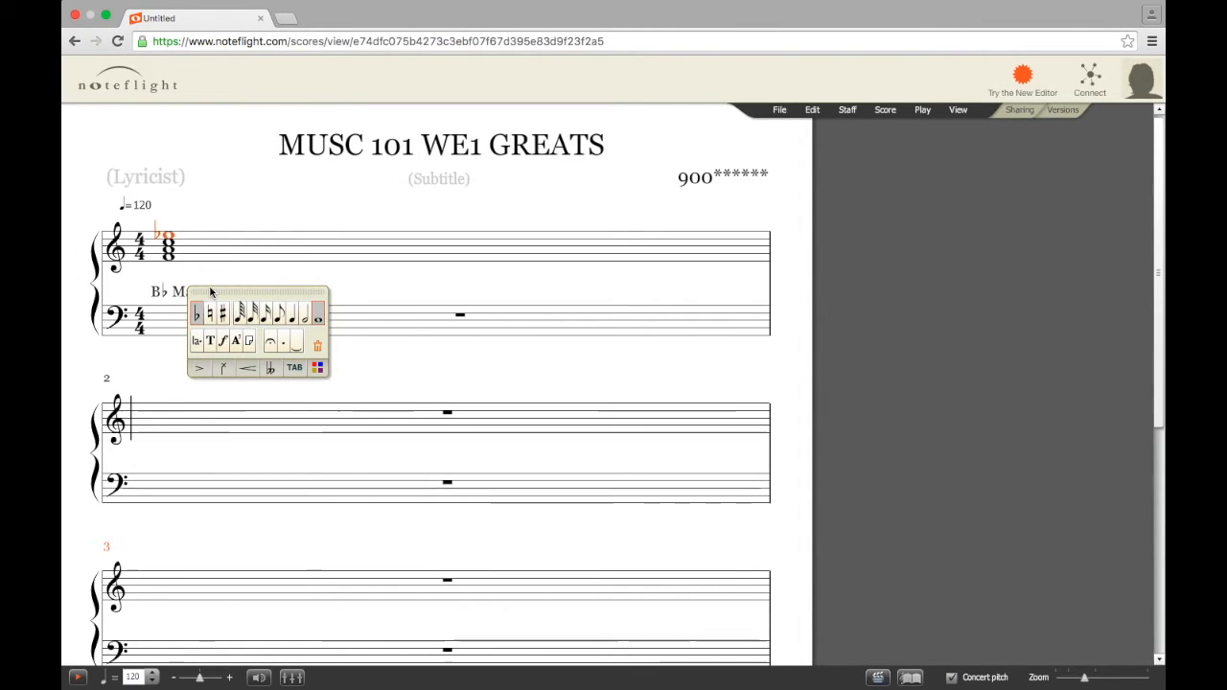
pyautogui.moveTo(211, 292); pyautogui.dragTo(374, 307)
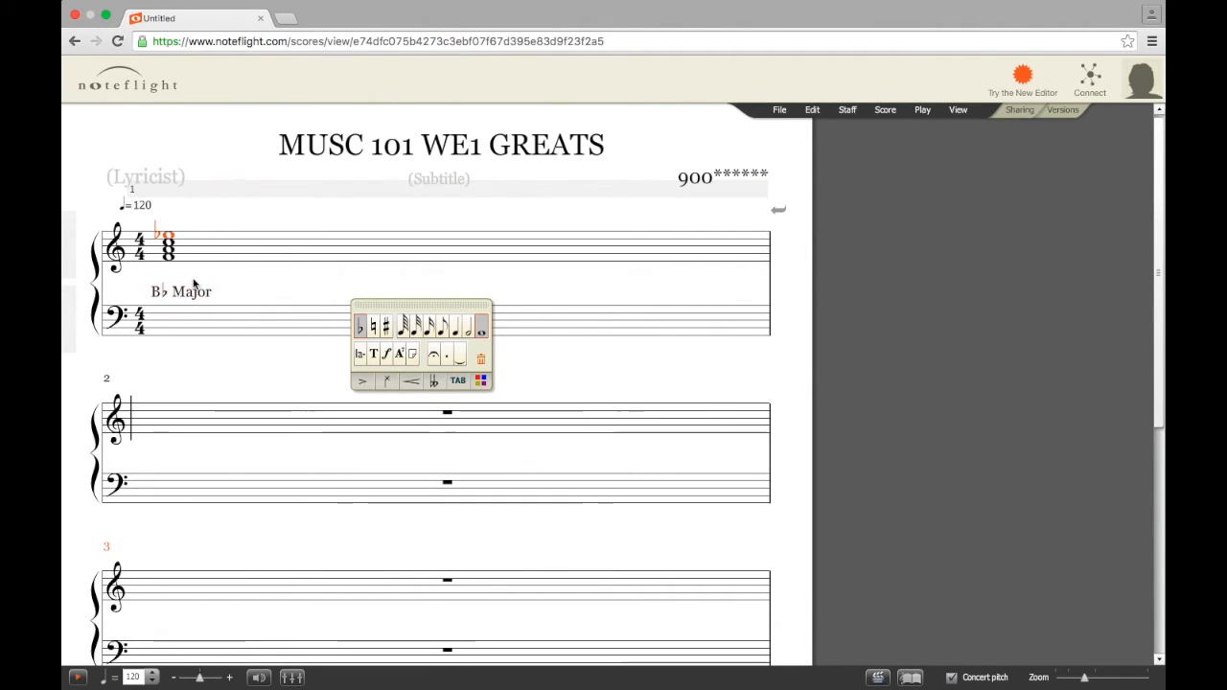
pyautogui.click(170, 236)
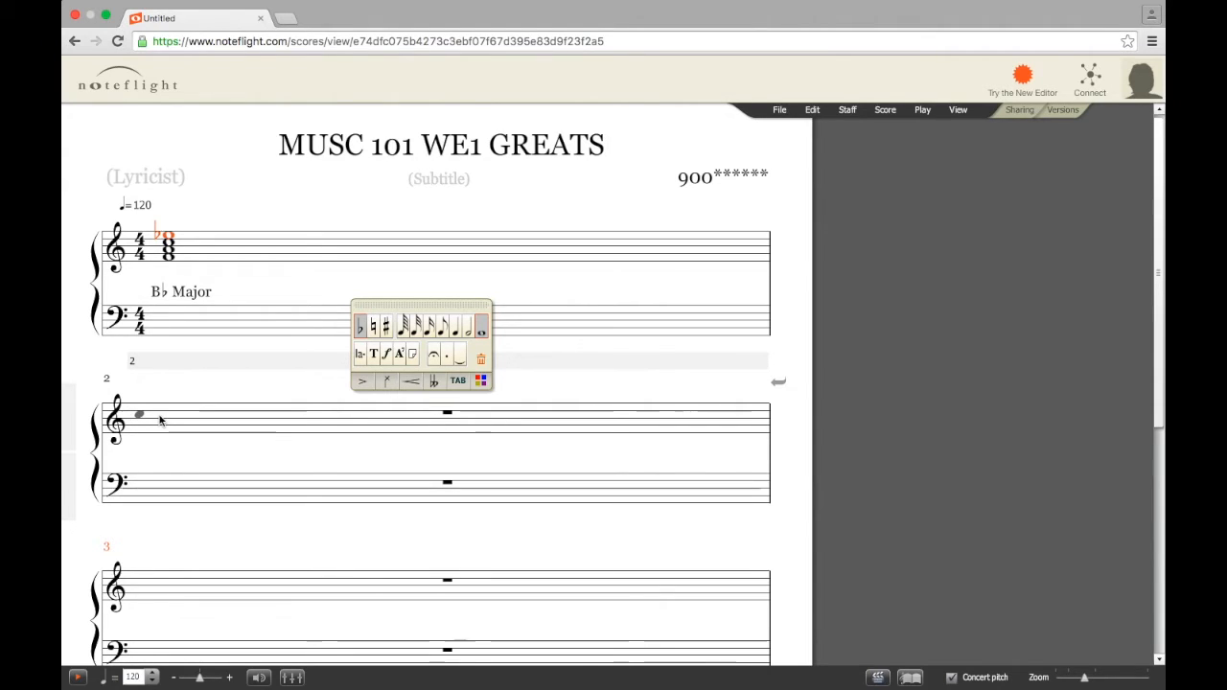
# Put a whole rest in measure 2 and add a 'D Major' label beneath its treble staff
pyautogui.click(253, 428)
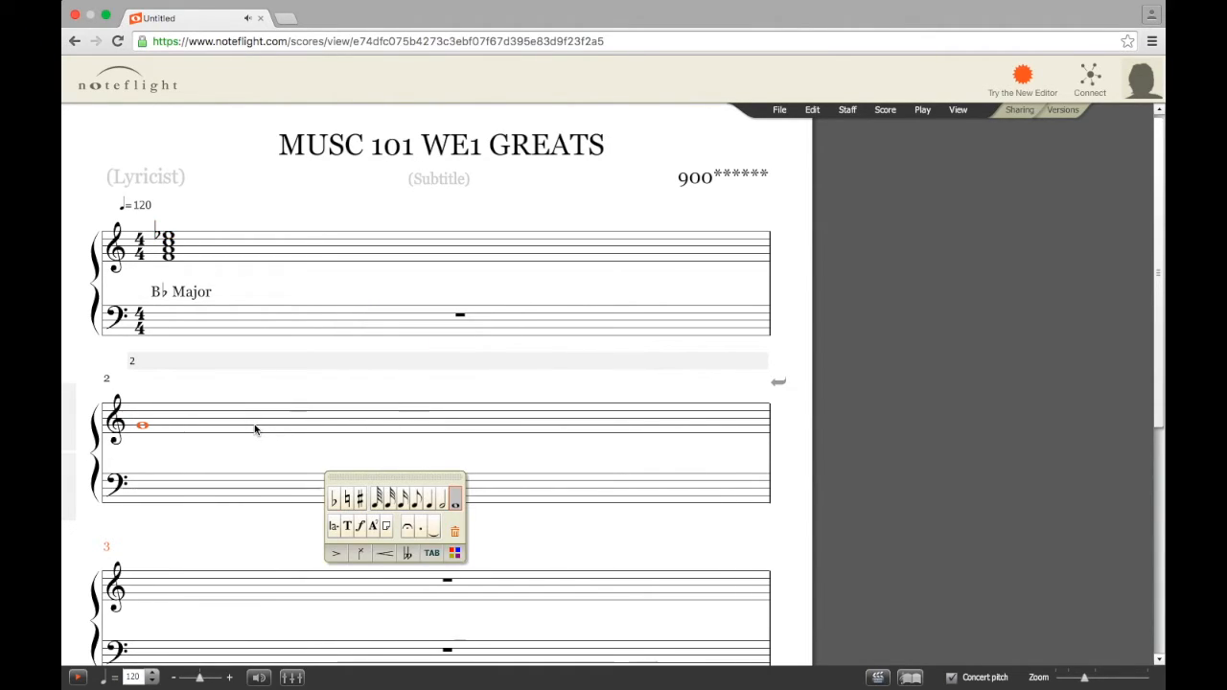
pyautogui.press('r')
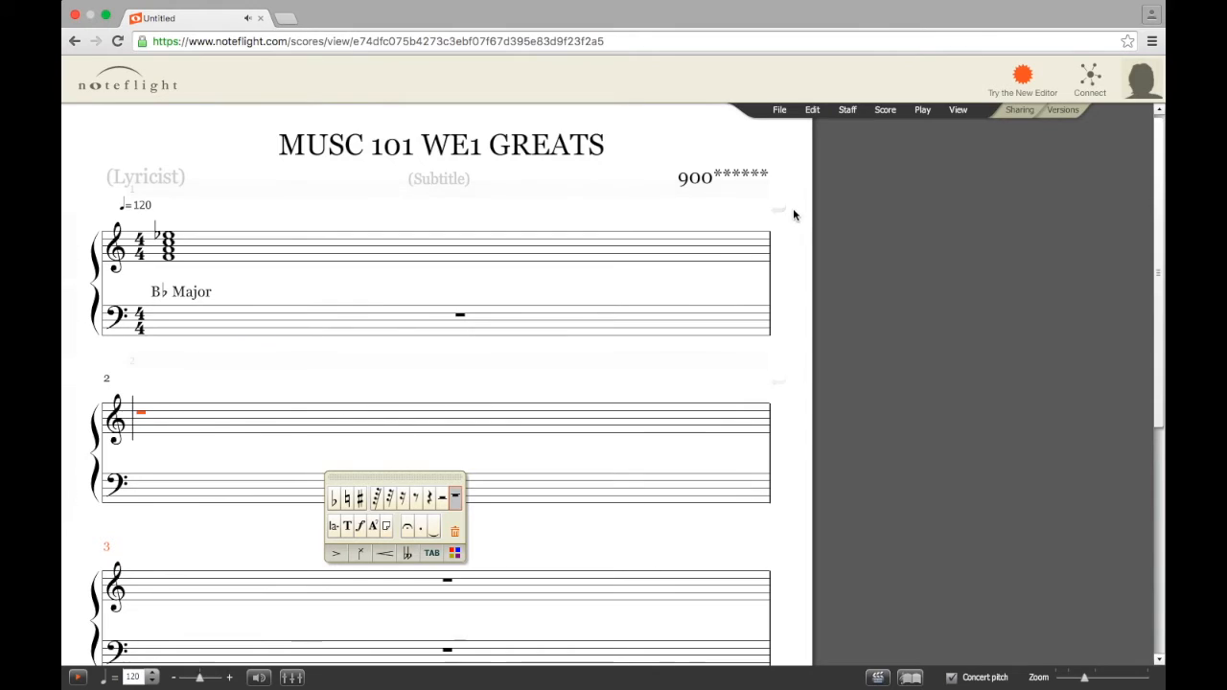
pyautogui.click(888, 116)
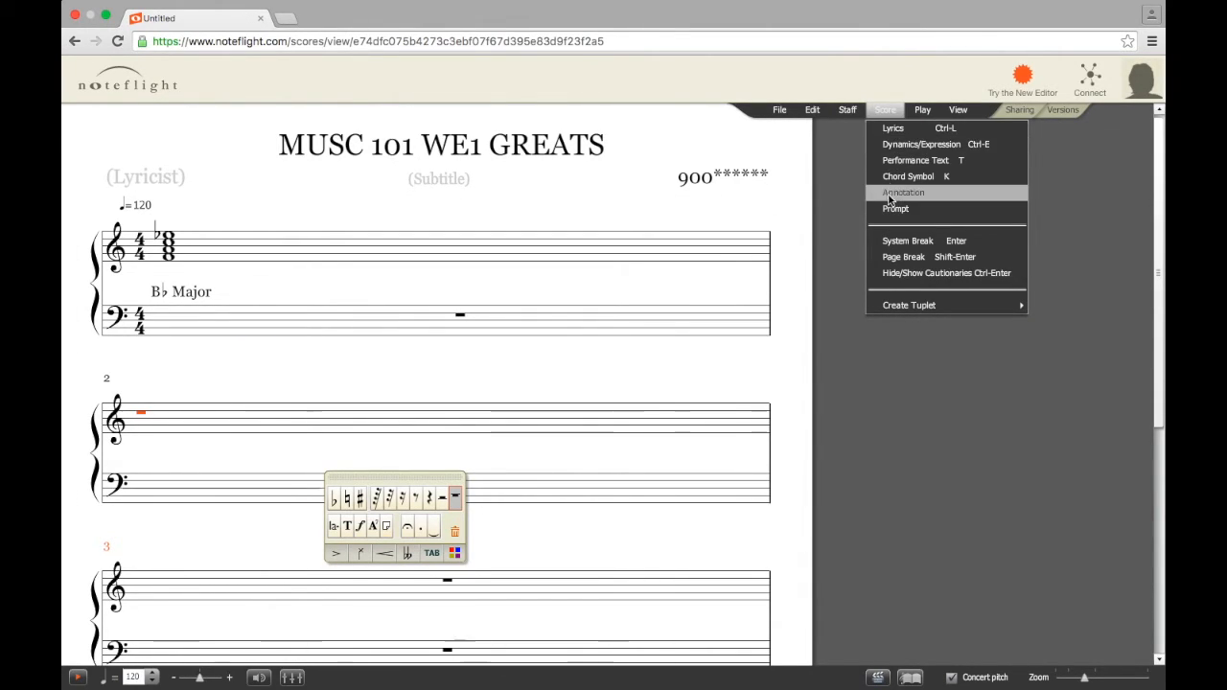
pyautogui.click(917, 161)
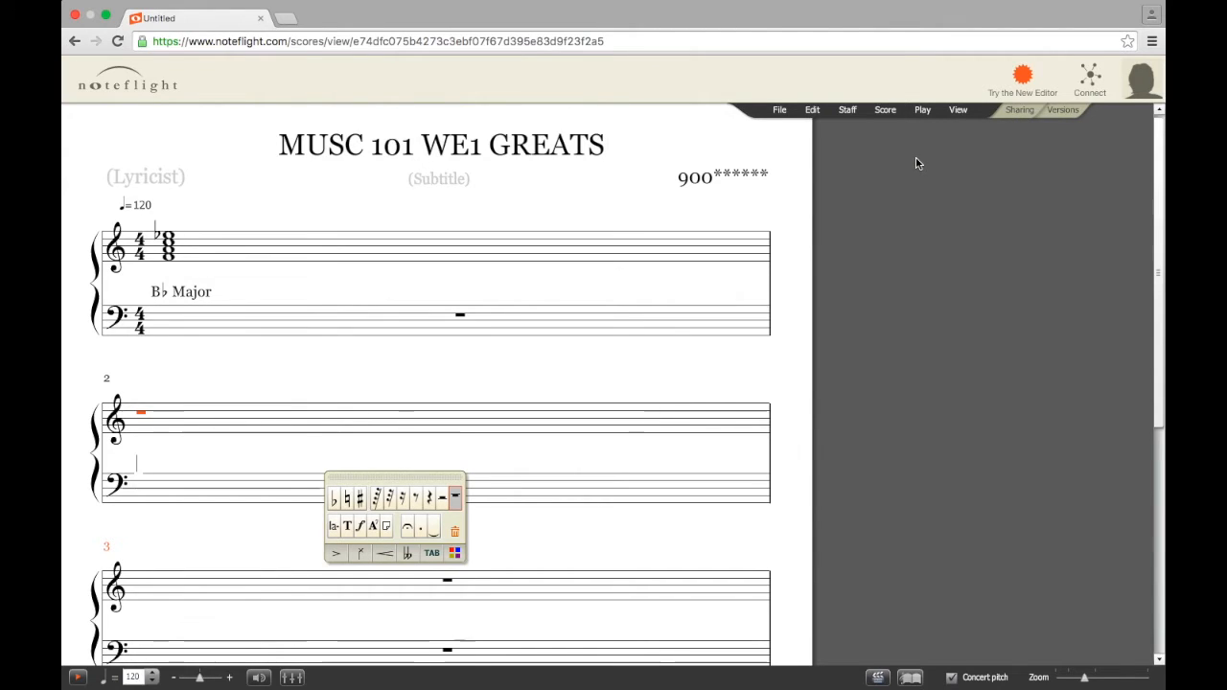
pyautogui.write('D Mjo')
pyautogui.press('BackSpace')
pyautogui.press('BackSpace')
pyautogui.write('ajor')
pyautogui.click(272, 434)
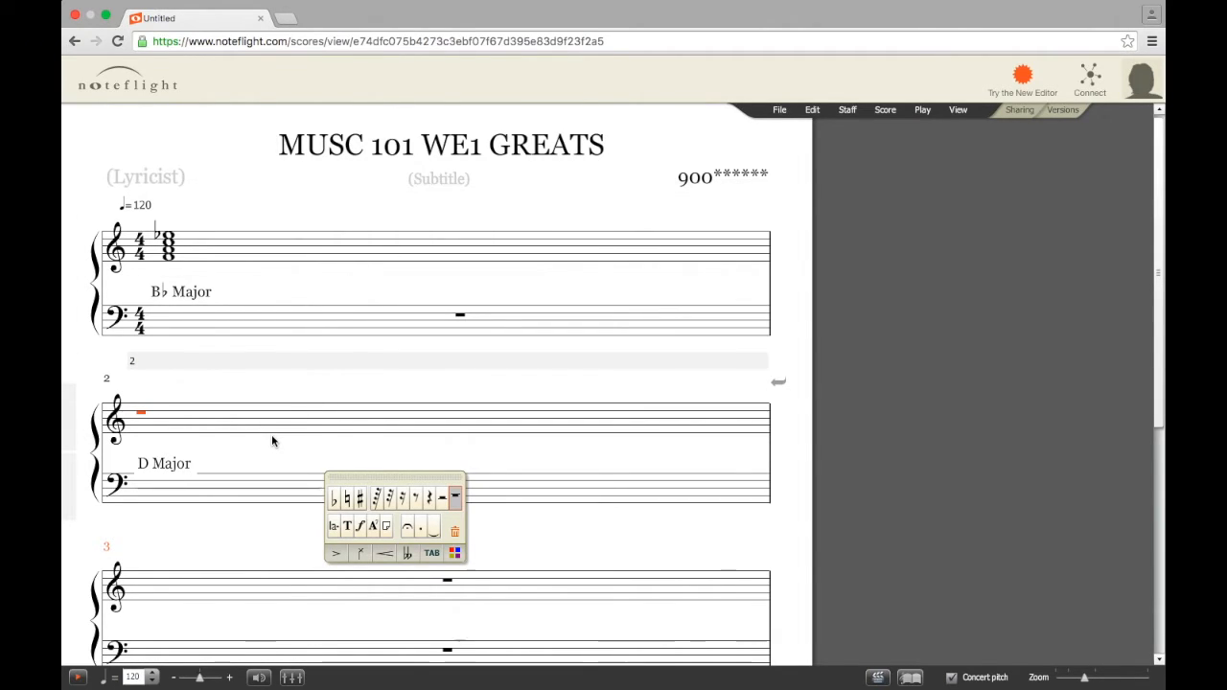
pyautogui.click(169, 469)
pyautogui.moveTo(169, 468); pyautogui.dragTo(164, 466)
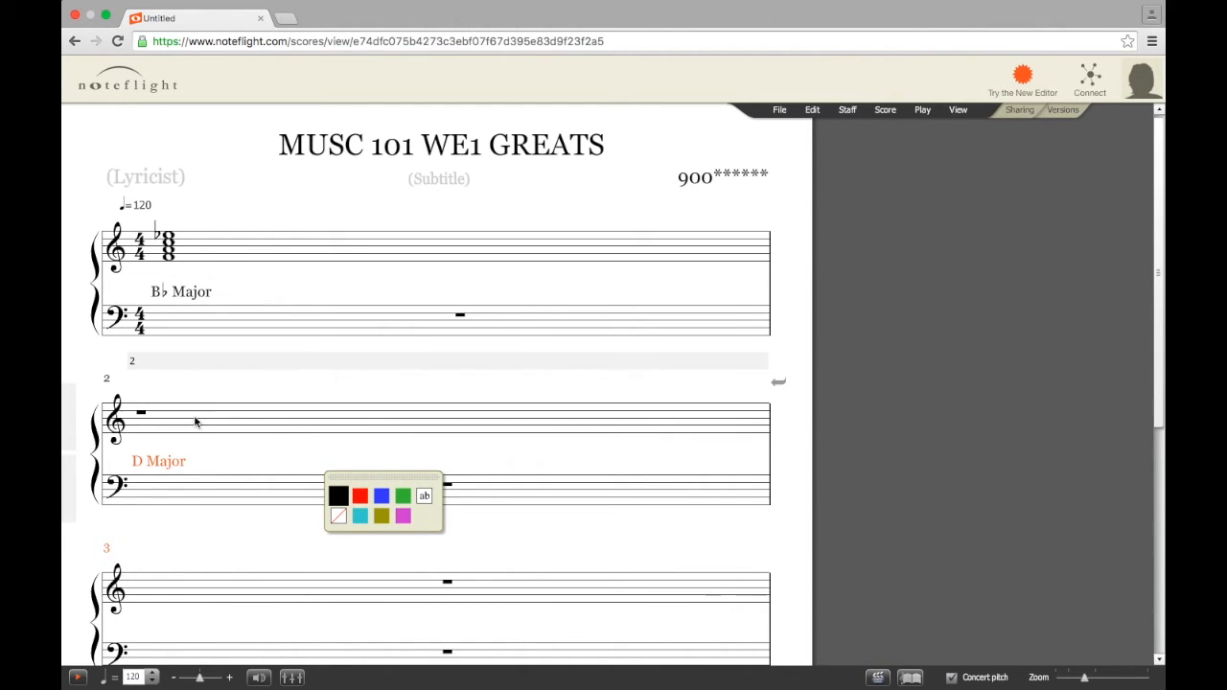
# Check the Finale D-chord reference, then select measure 2's treble staff in Noteflight
pyautogui.hotkey('ctrl', 'Right')
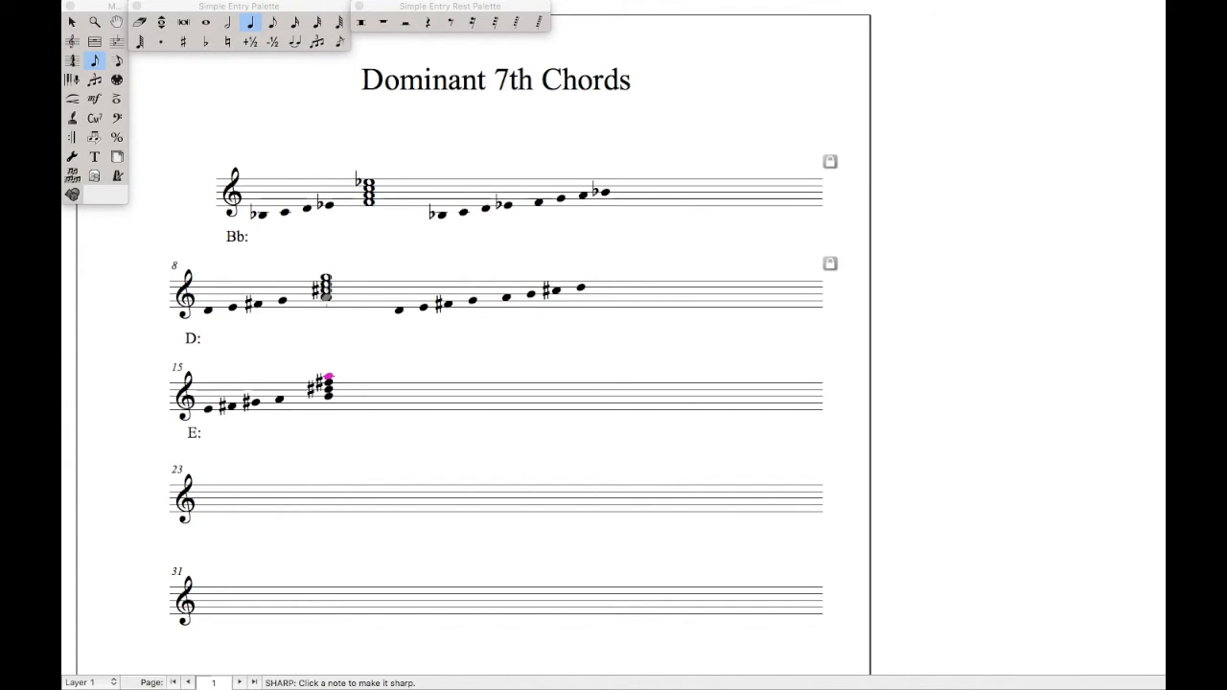
pyautogui.hotkey('ctrl', 'Left')
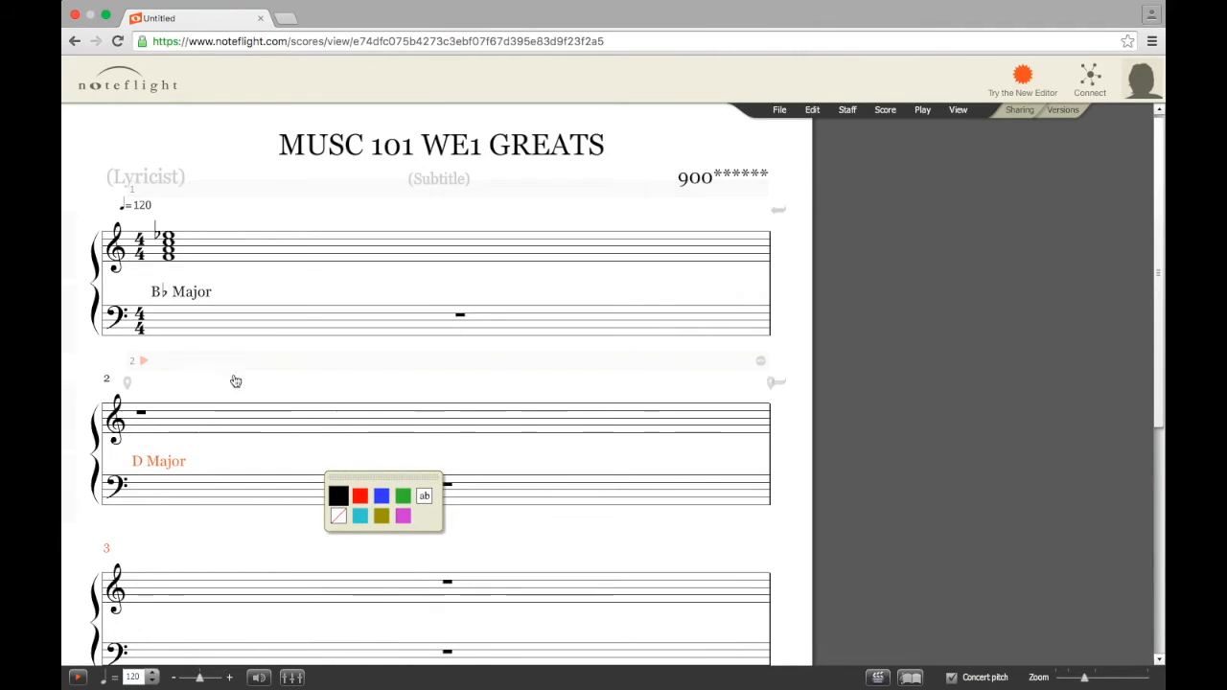
pyautogui.click(179, 419)
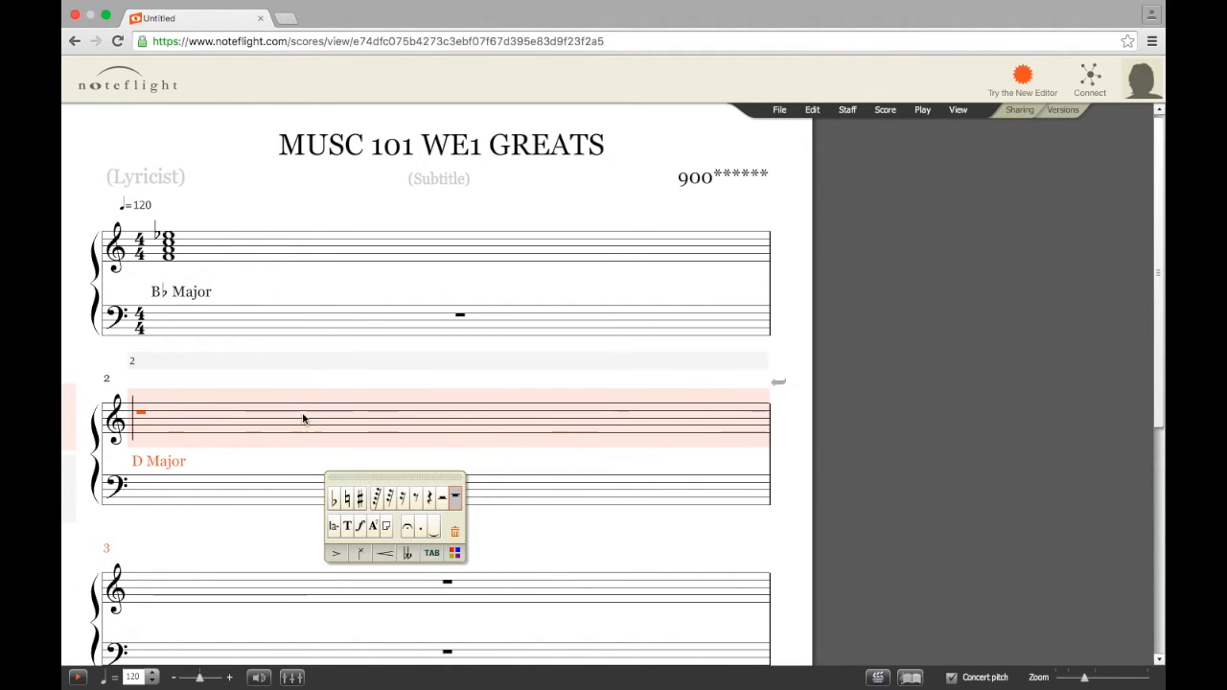
# Enter a whole note at the start of measure 2 and give it a sharp
pyautogui.click(154, 428)
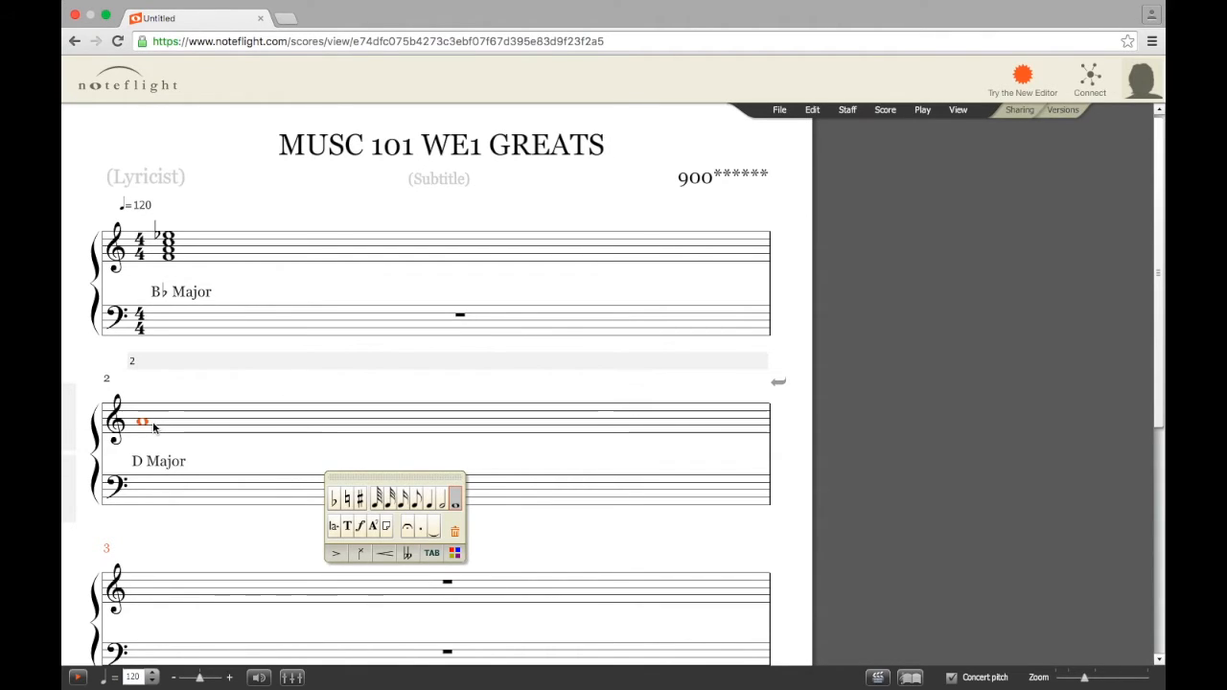
pyautogui.click(244, 424)
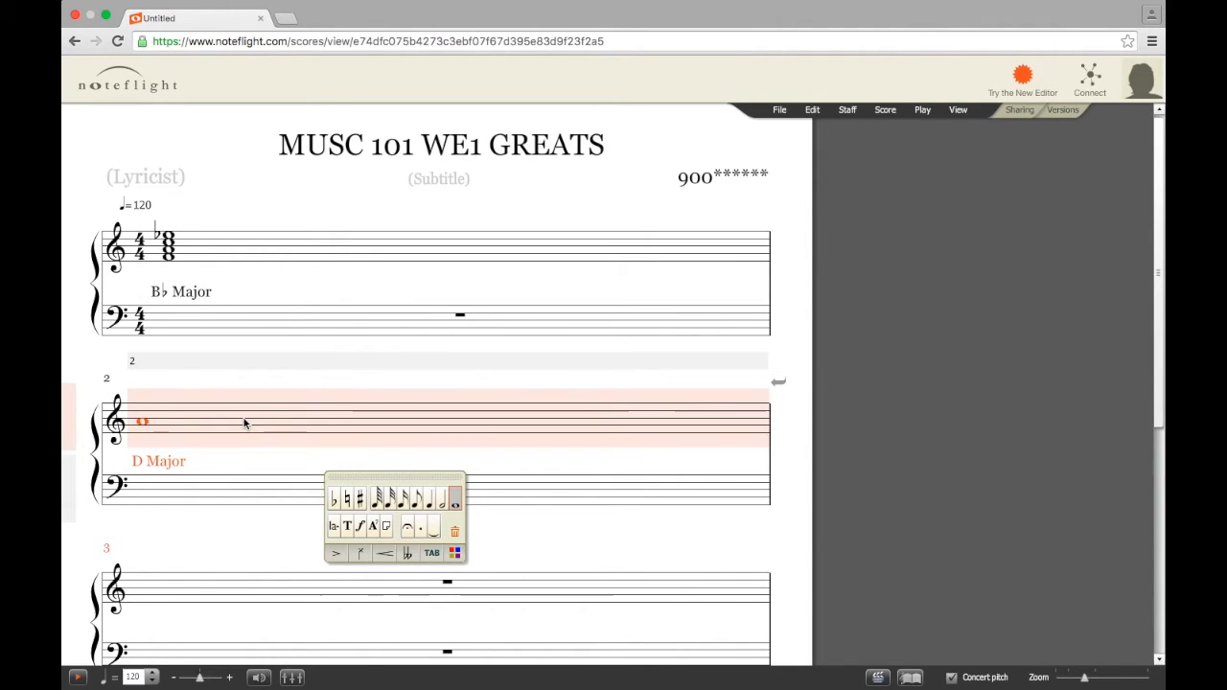
pyautogui.click(141, 419)
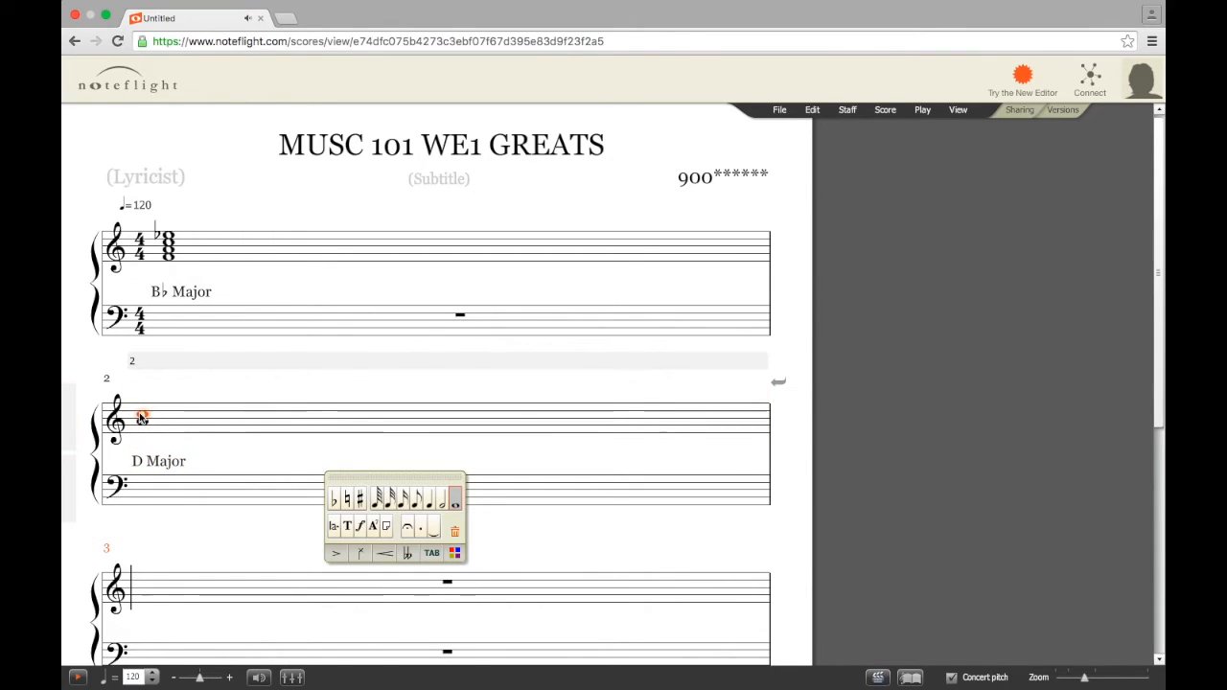
pyautogui.click(361, 500)
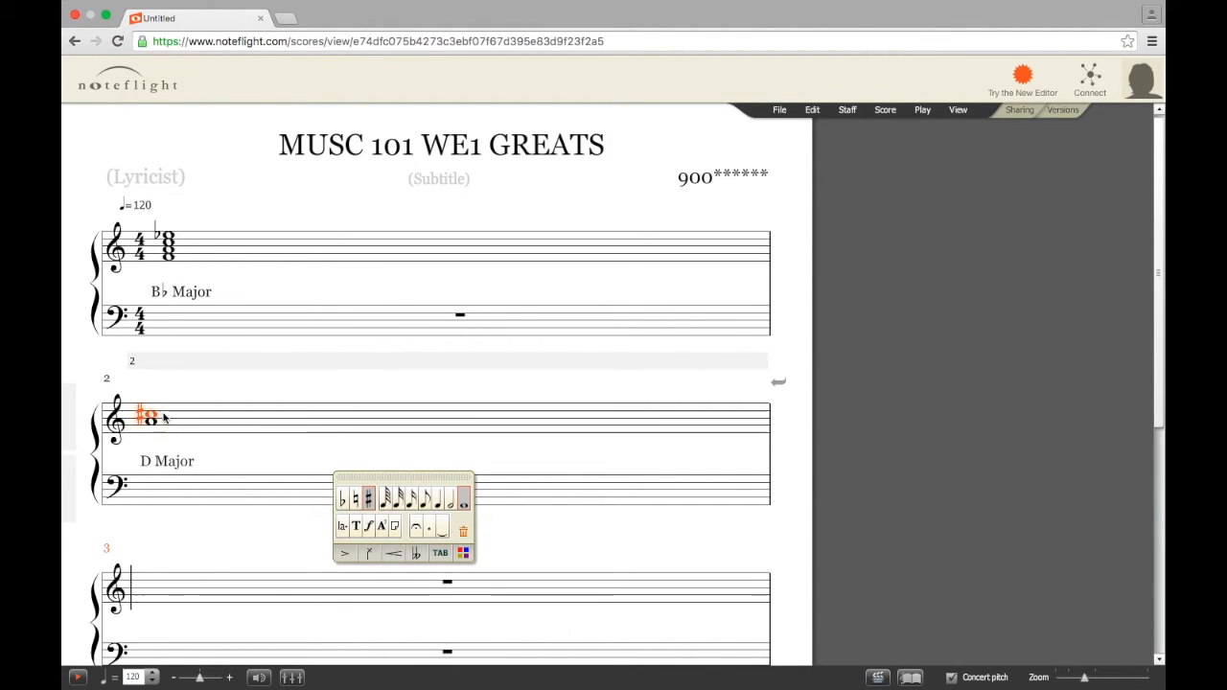
# Select the top note of the measure 2 seventh chord
pyautogui.click(218, 419)
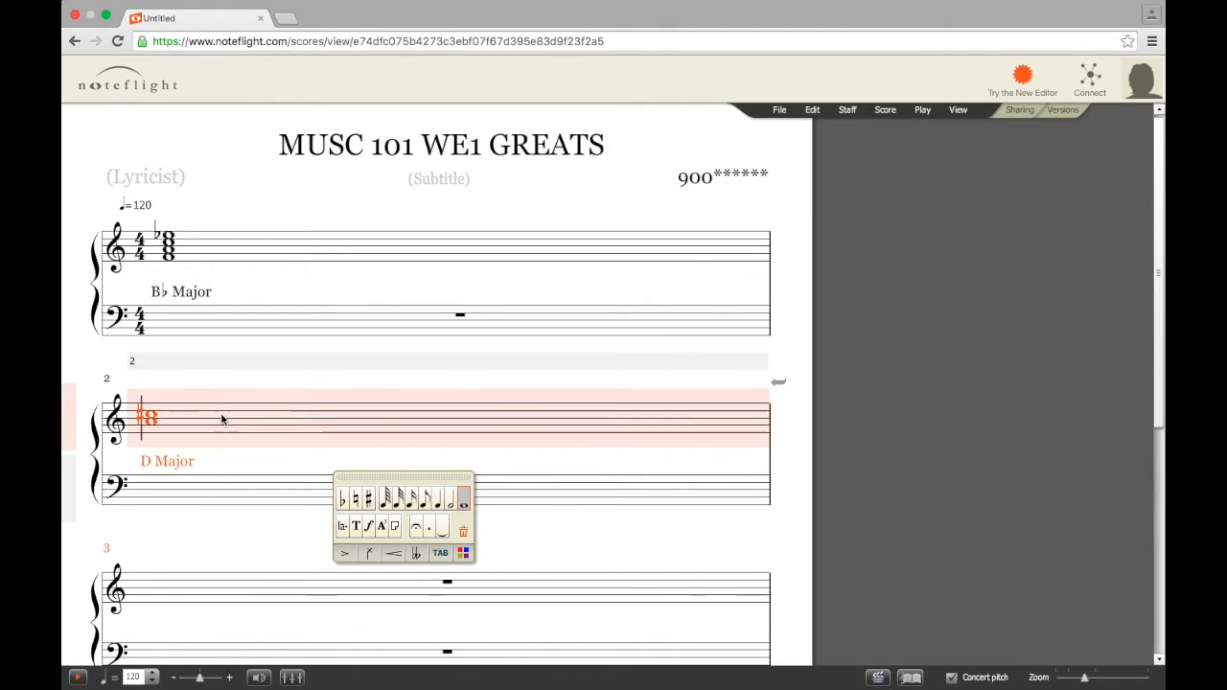
pyautogui.click(151, 409)
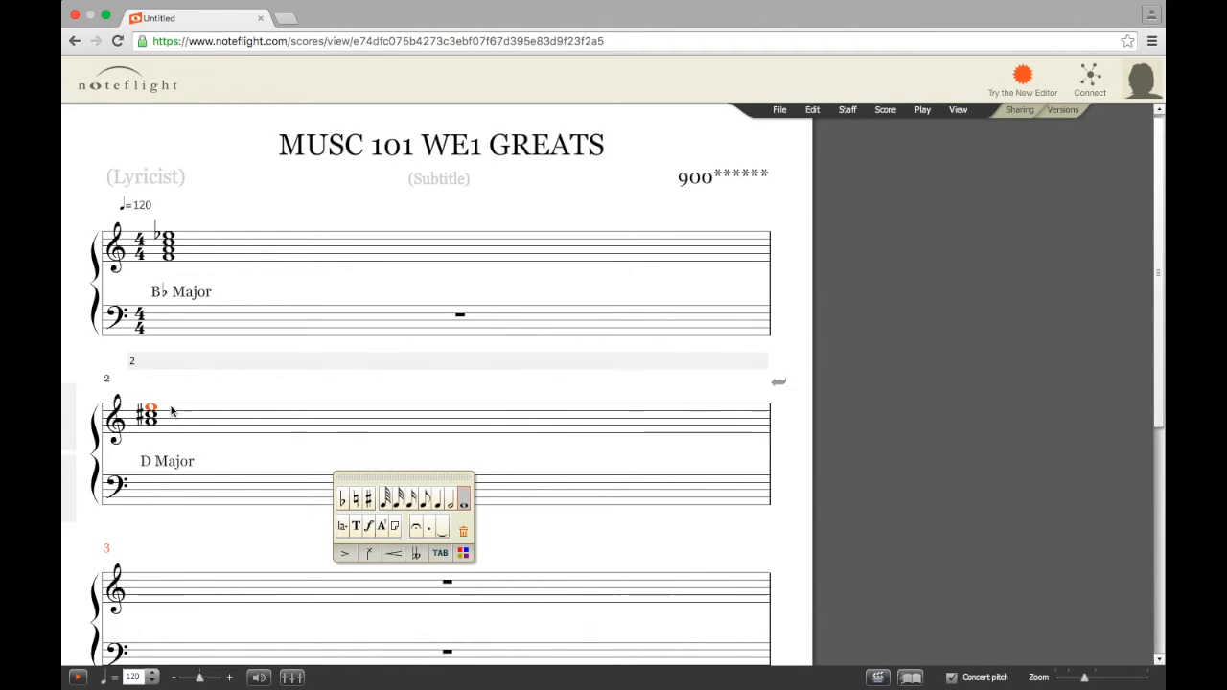
pyautogui.click(206, 418)
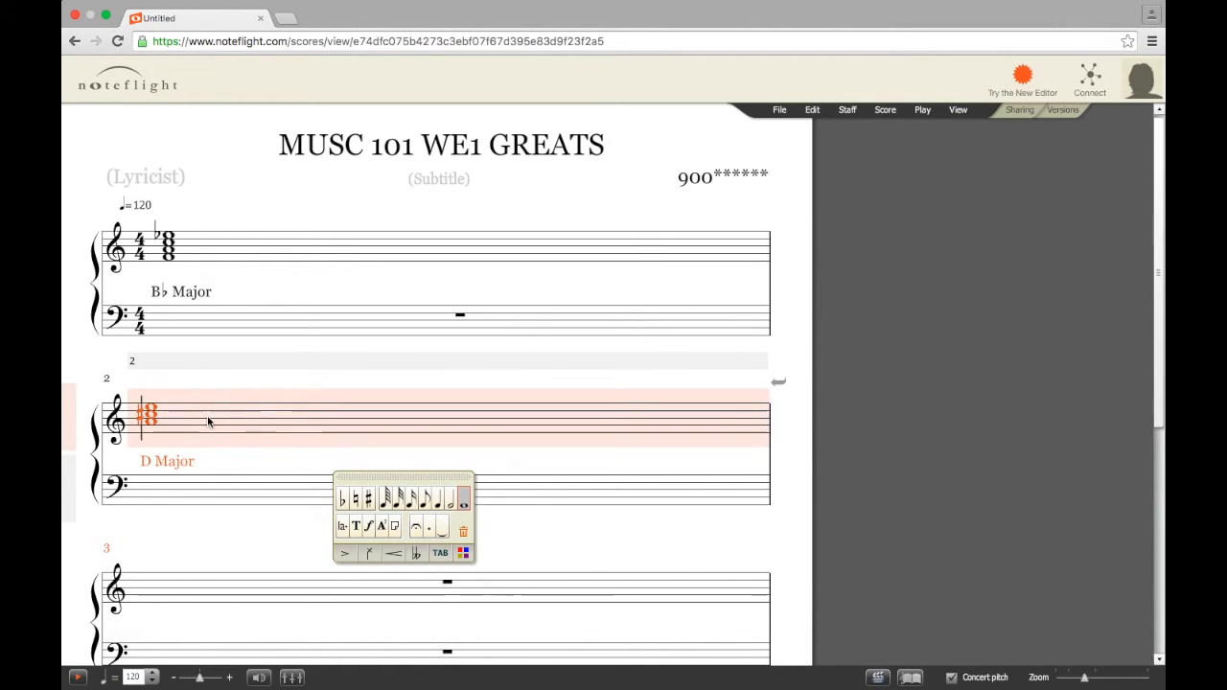
pyautogui.click(150, 402)
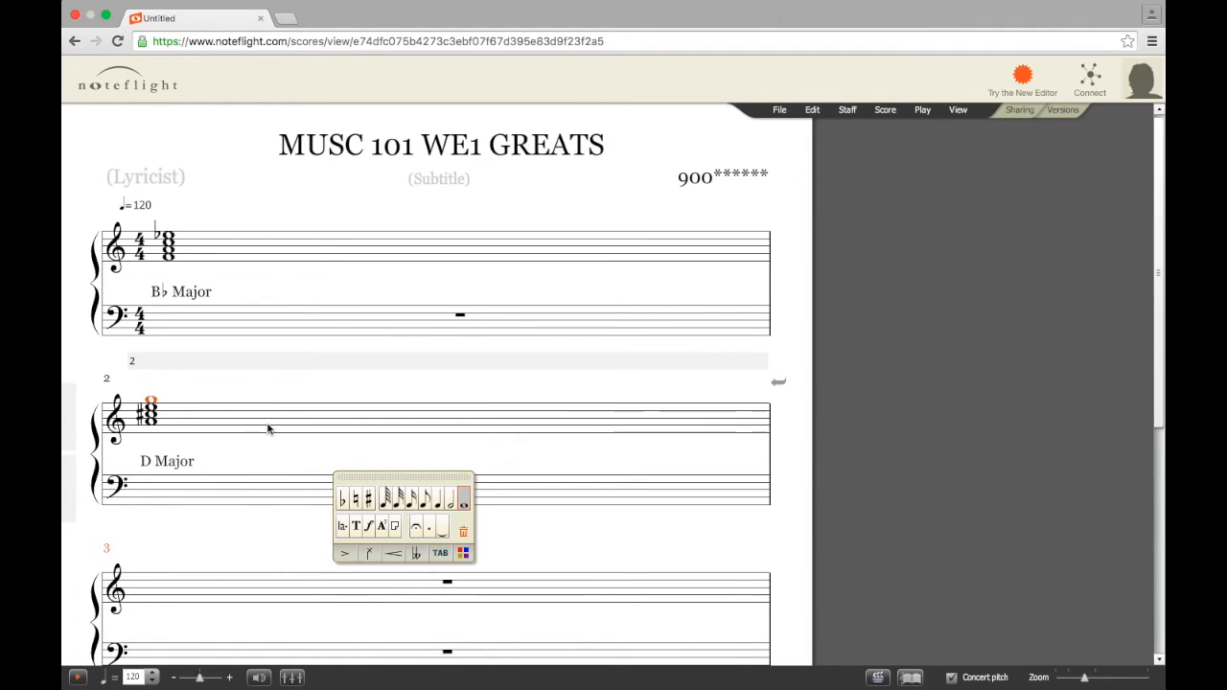
# Finish the D Major performance-text label under measure 2
pyautogui.moveTo(1160, 305); pyautogui.dragTo(1158, 464)
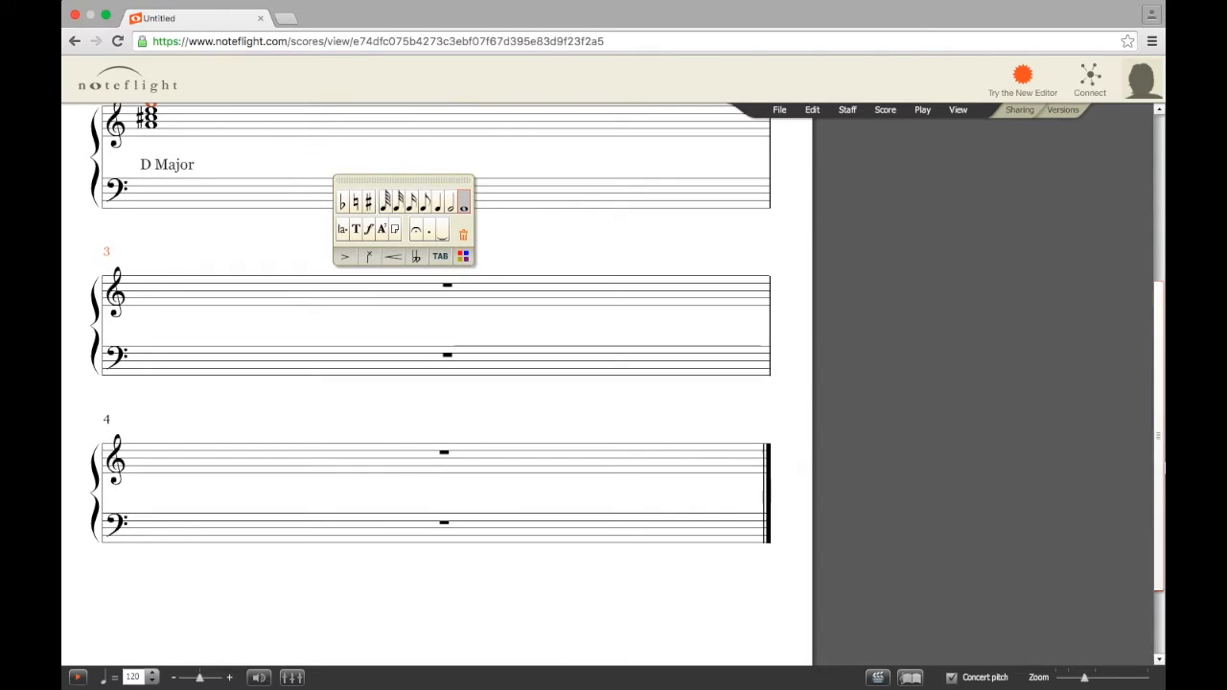
pyautogui.click(165, 298)
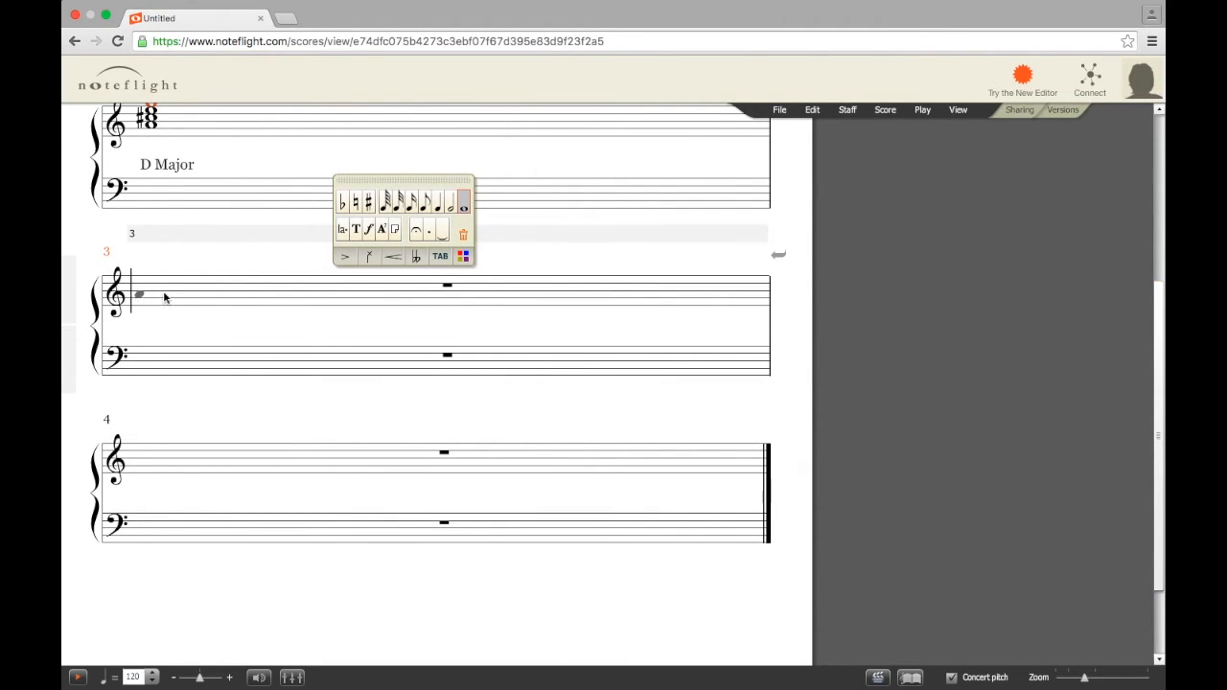
pyautogui.click(886, 111)
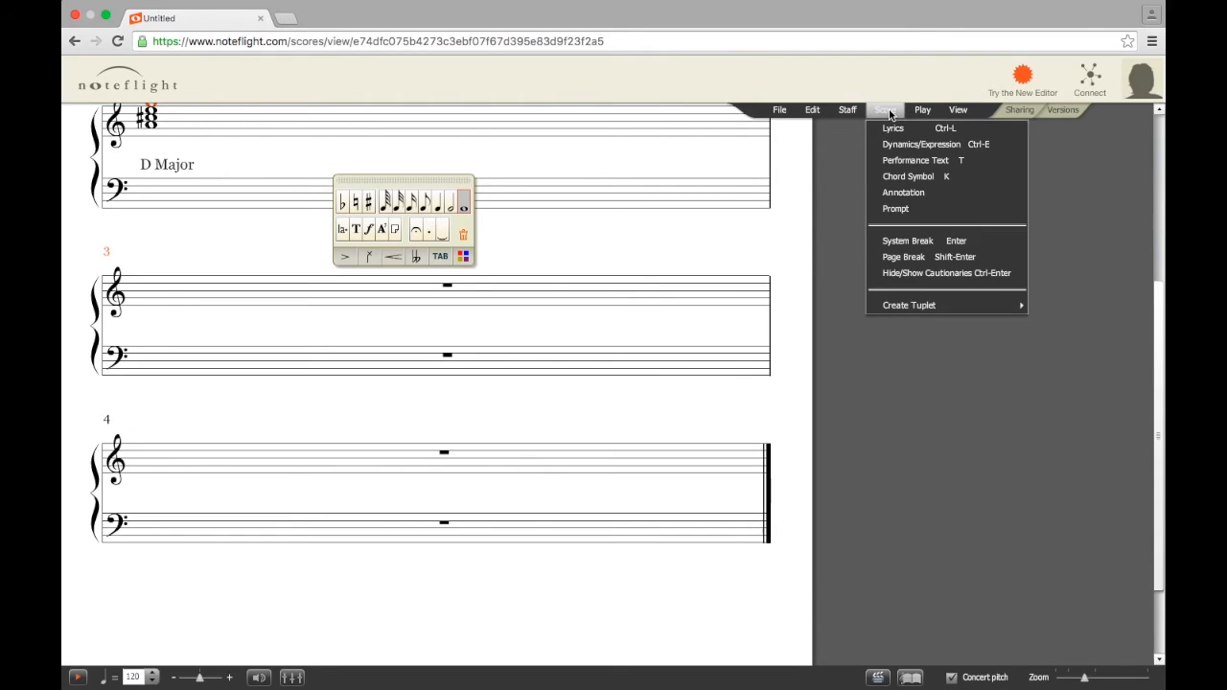
pyautogui.click(901, 162)
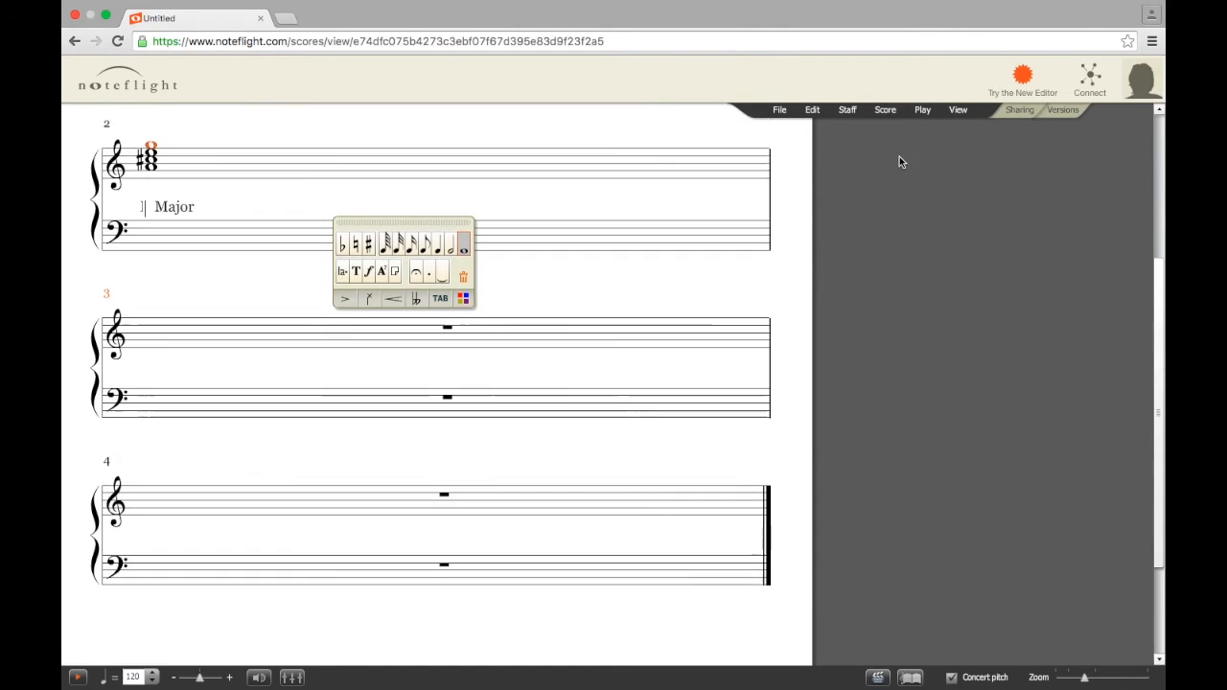
pyautogui.write('D')
pyautogui.press('Return')
pyautogui.click(141, 377)
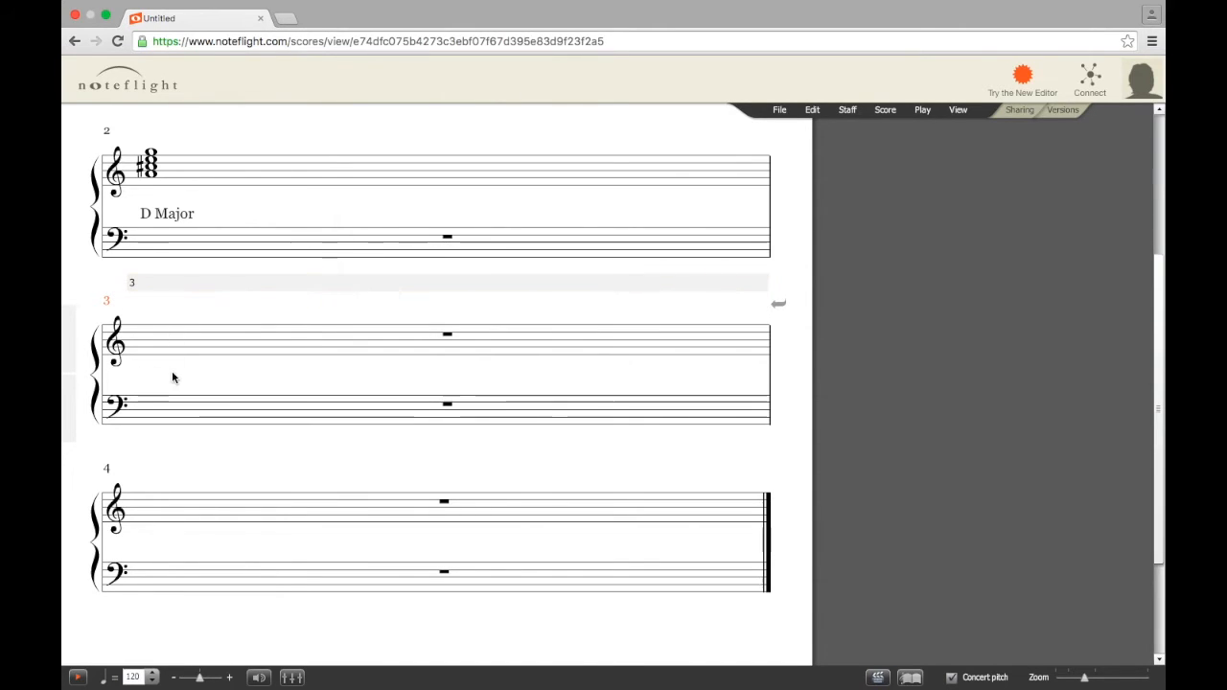
# Add an E Major performance-text label under measure 3
pyautogui.click(885, 111)
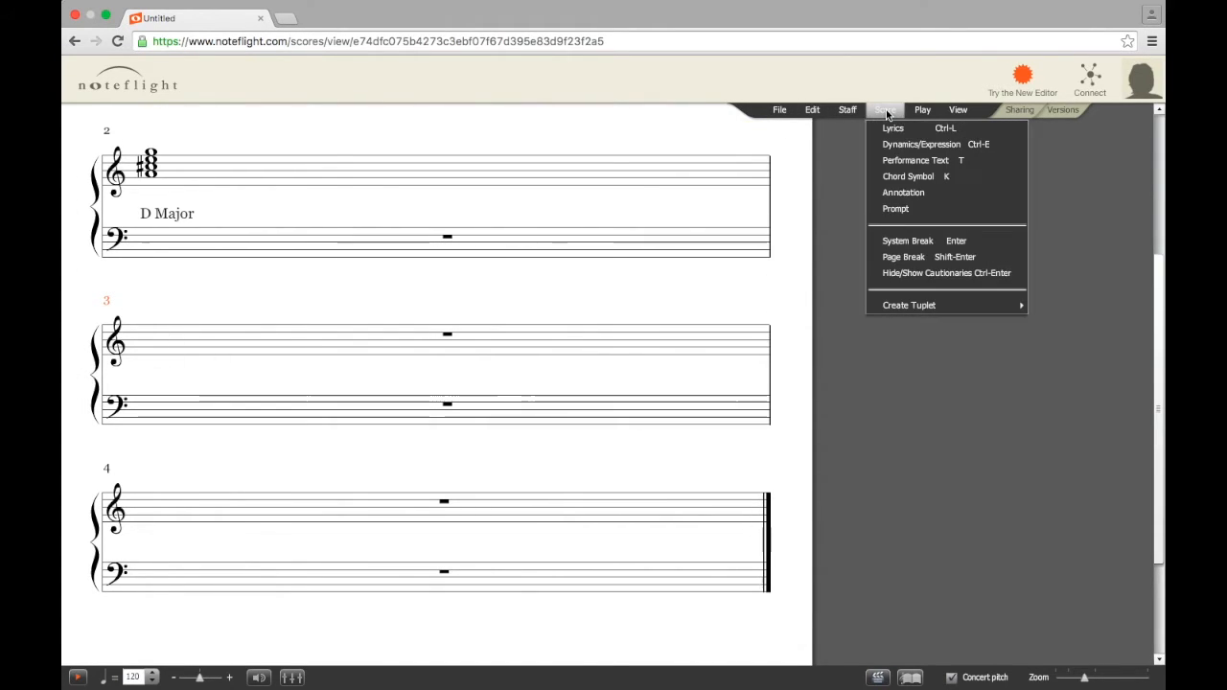
pyautogui.click(890, 158)
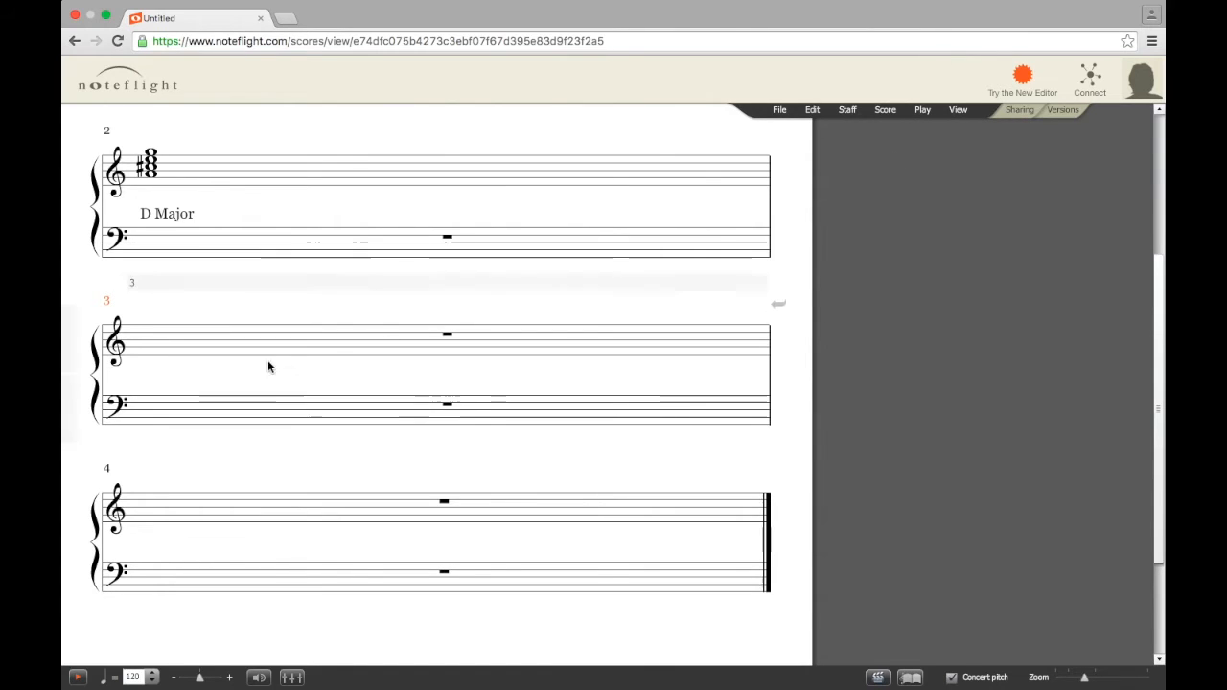
pyautogui.click(156, 365)
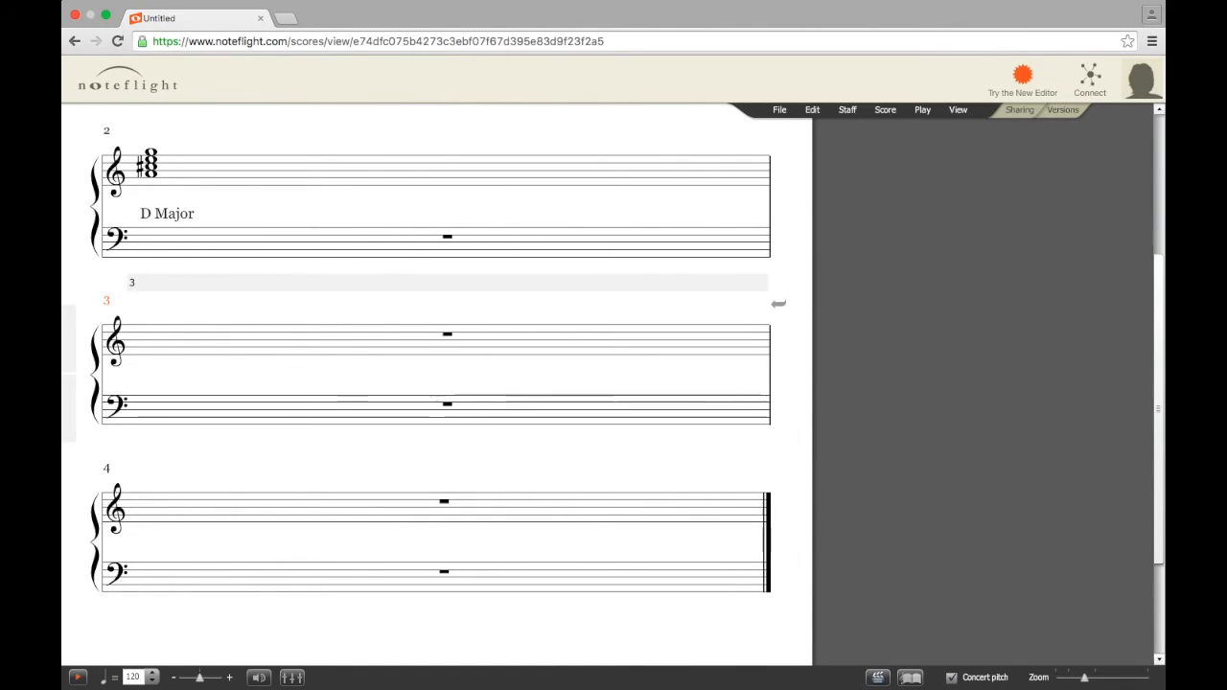
pyautogui.scroll(3, 156, 365)
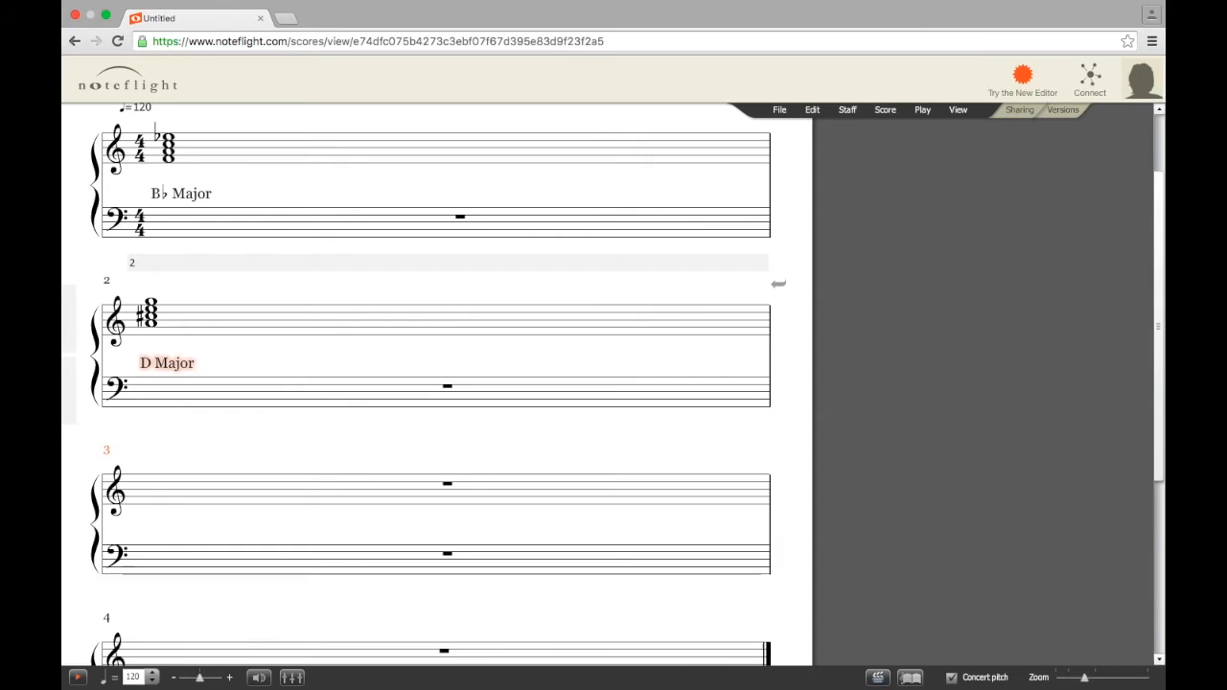
pyautogui.click(176, 485)
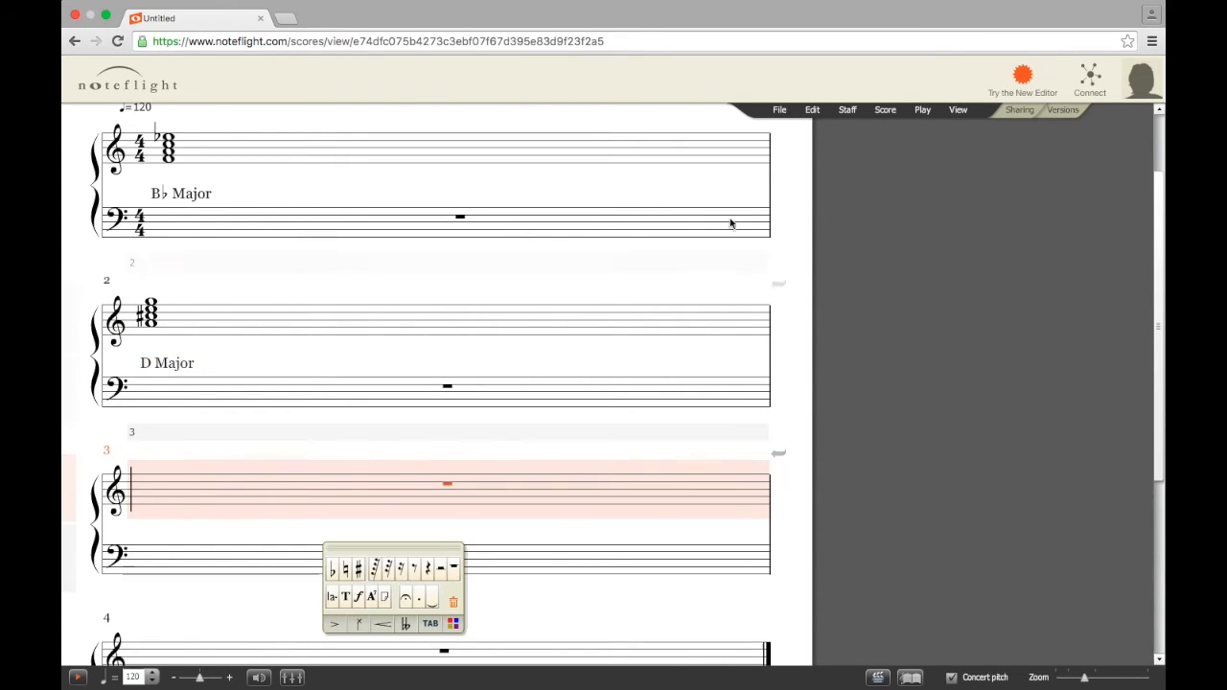
pyautogui.click(885, 110)
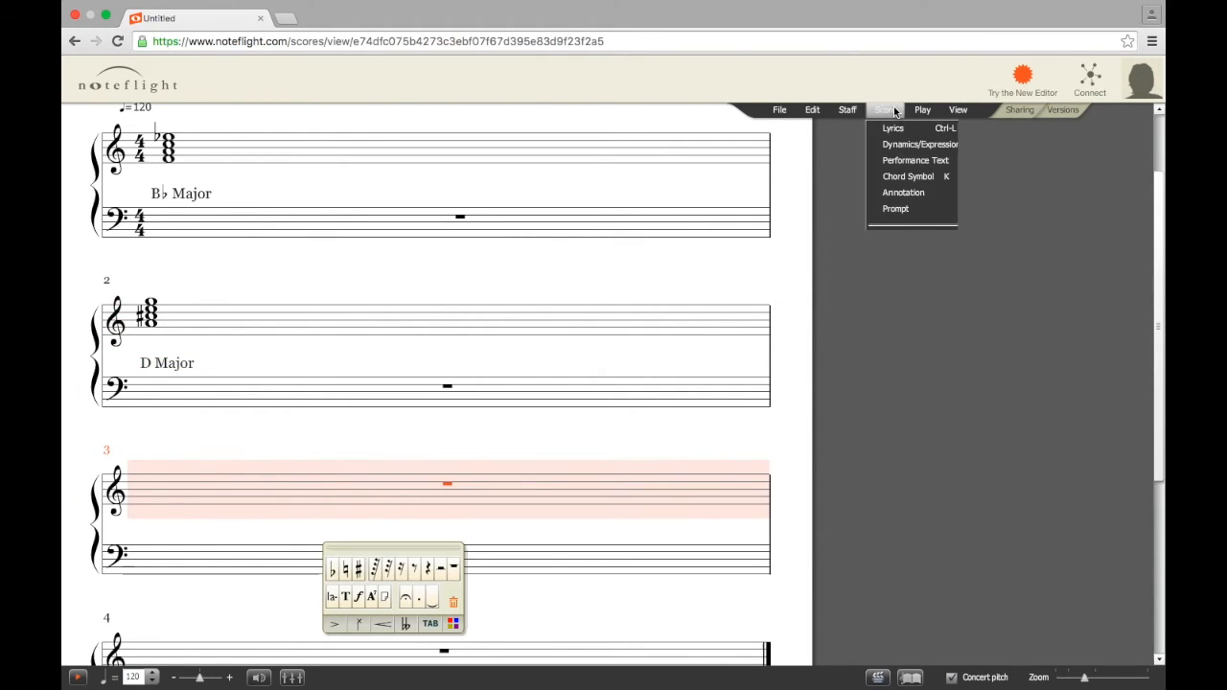
pyautogui.click(898, 165)
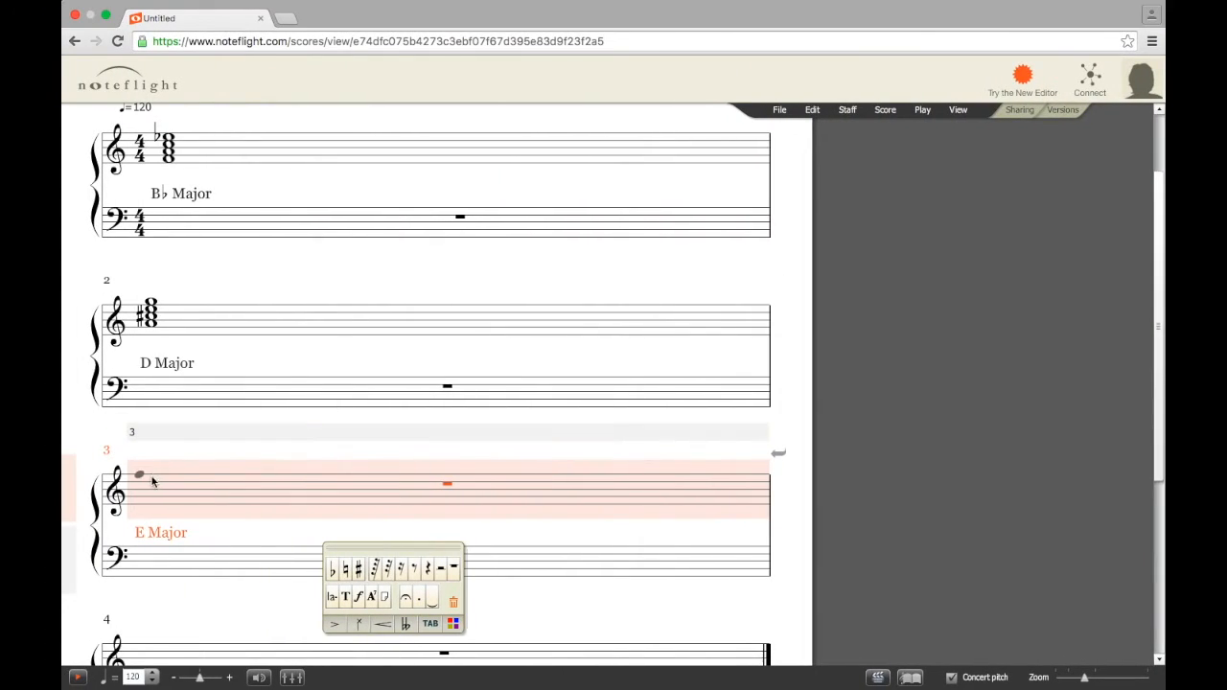
pyautogui.click(149, 494)
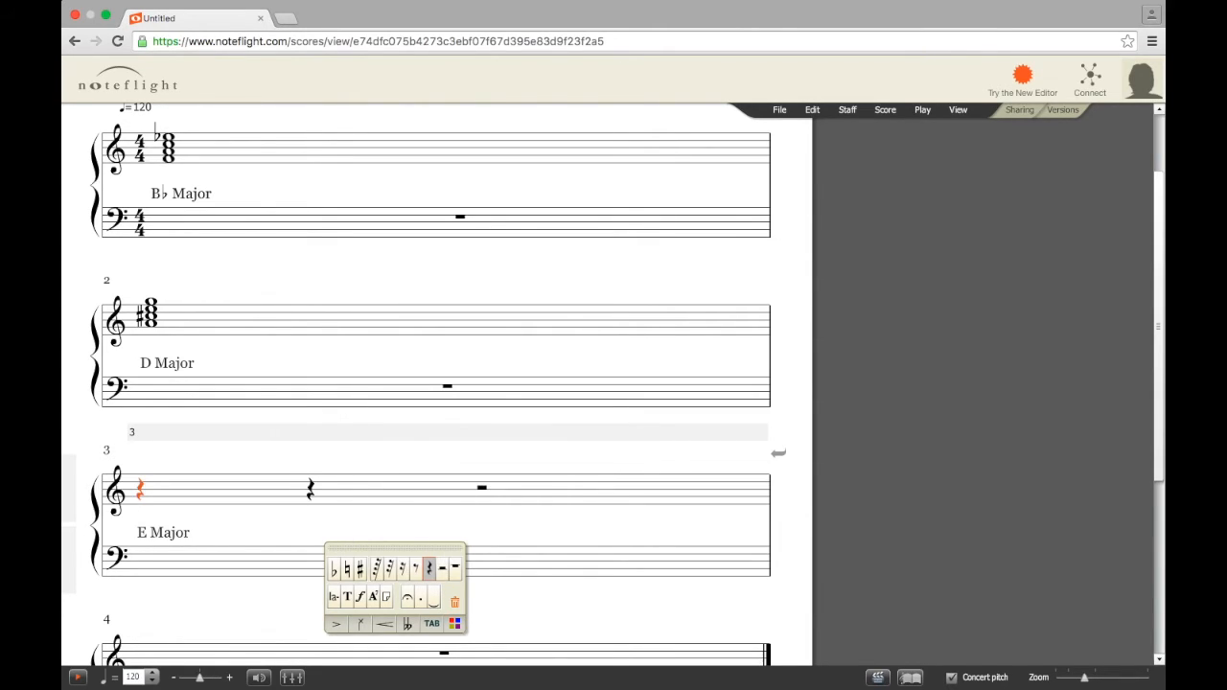
# Replace measure 3's rests with a whole note and give it a sharp
pyautogui.click(456, 571)
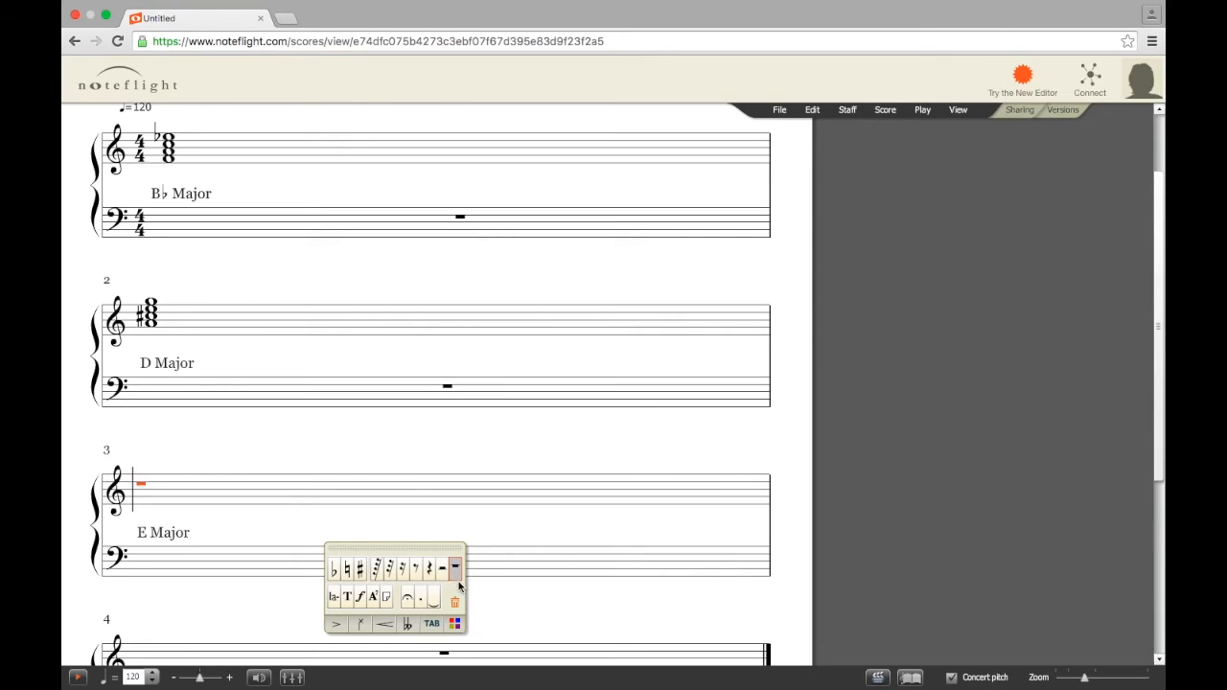
pyautogui.click(144, 491)
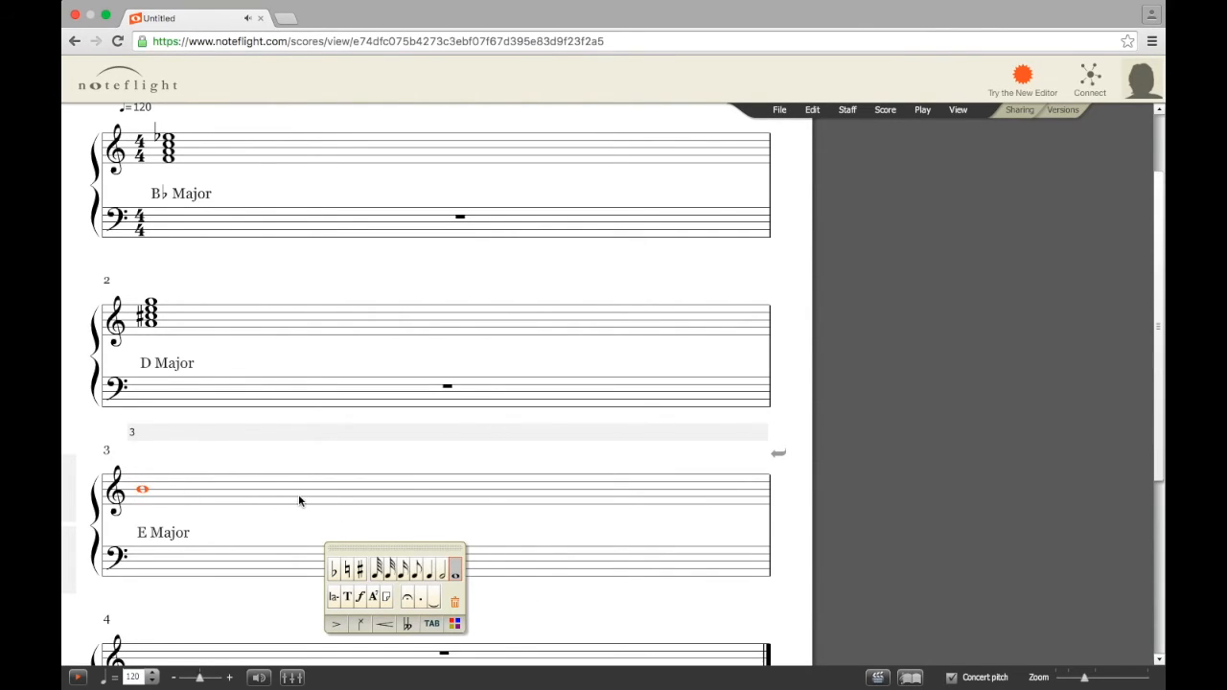
pyautogui.click(142, 487)
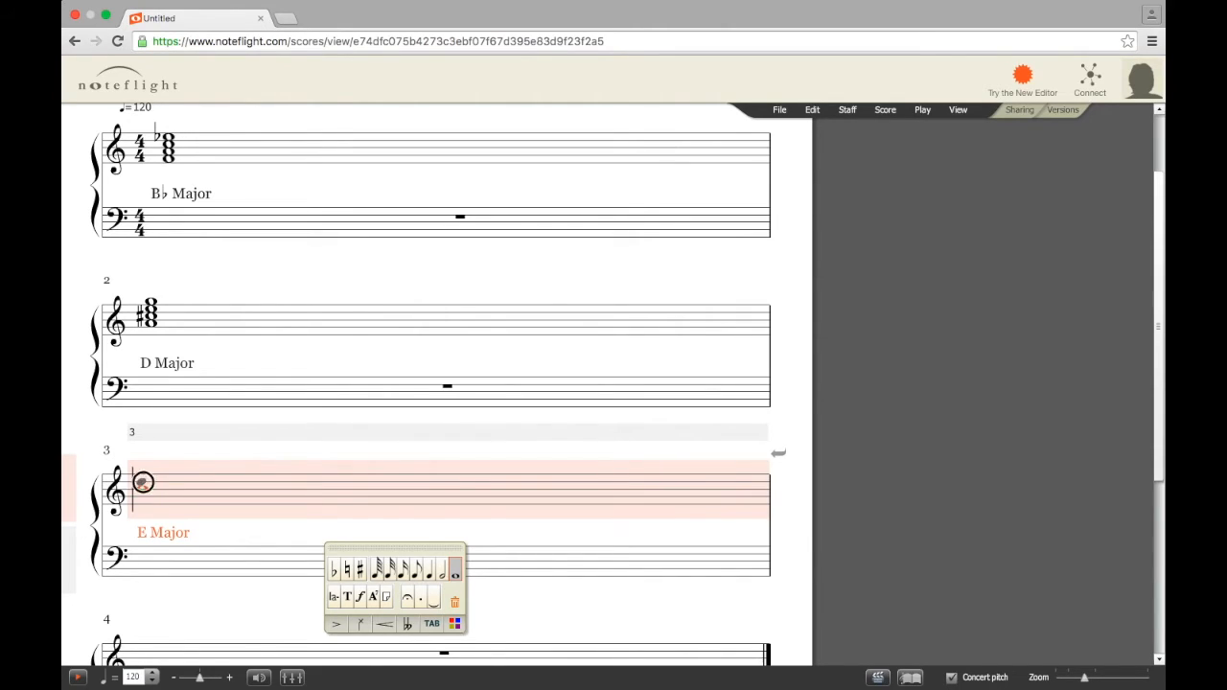
pyautogui.click(142, 487)
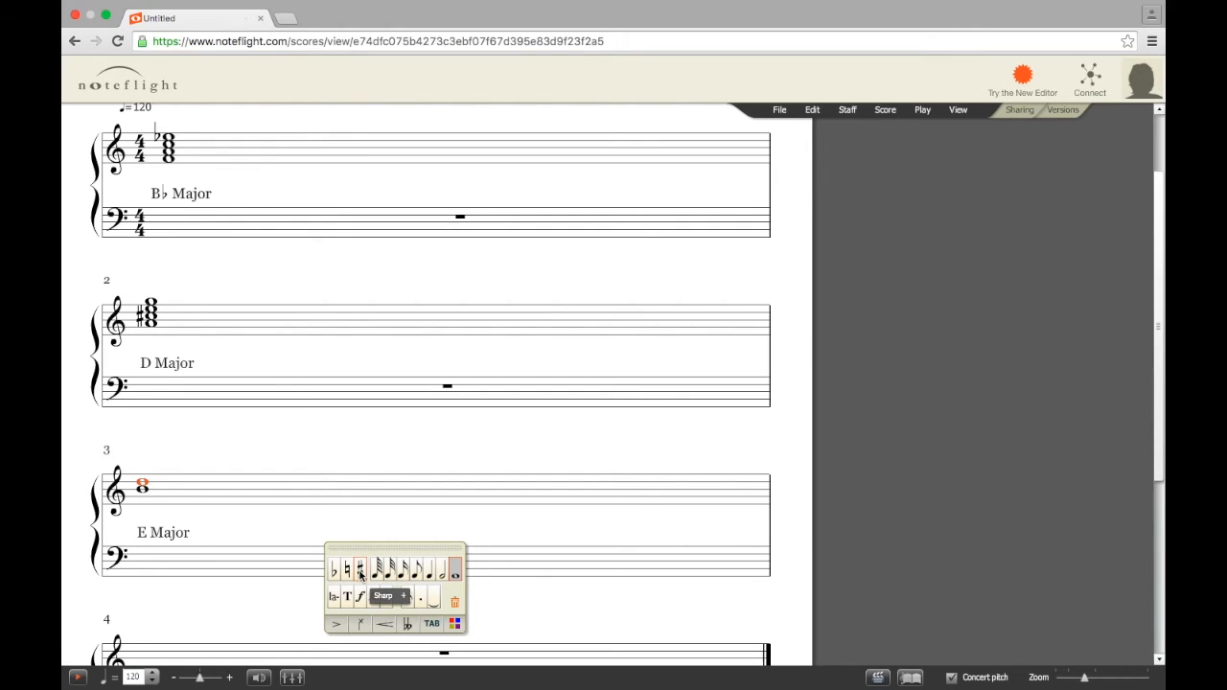
pyautogui.click(359, 571)
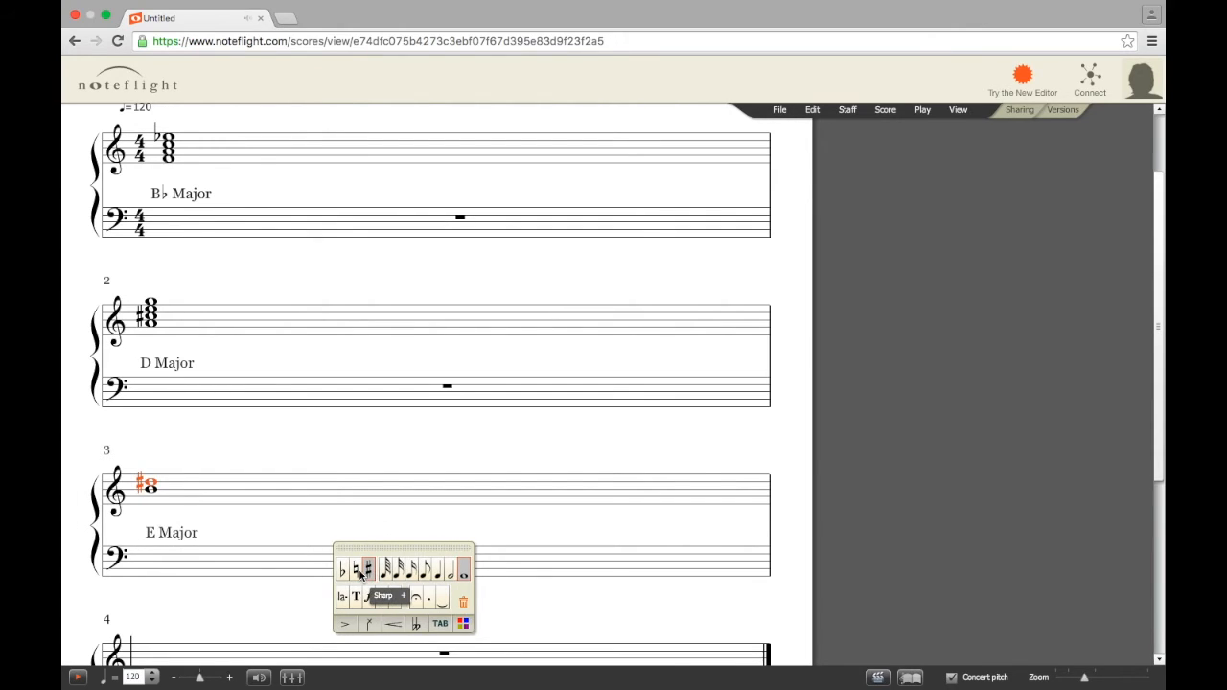
# Add a sharp to the top note of the E Major chord in measure 3
pyautogui.click(204, 490)
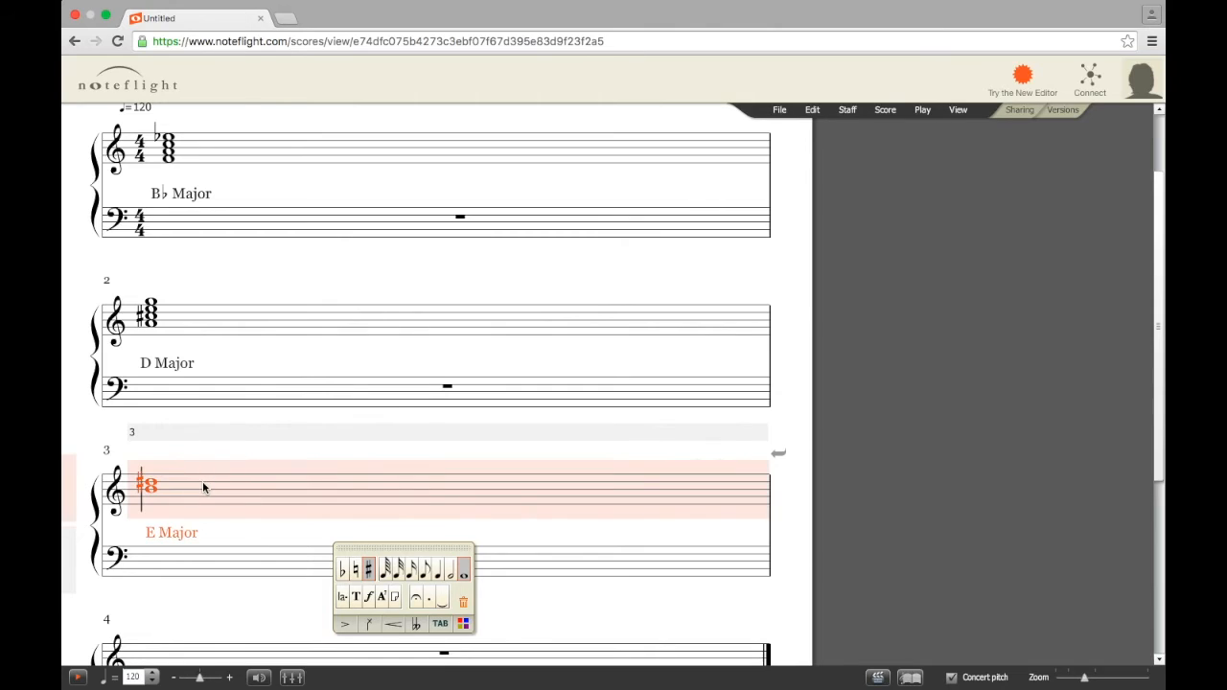
pyautogui.click(150, 476)
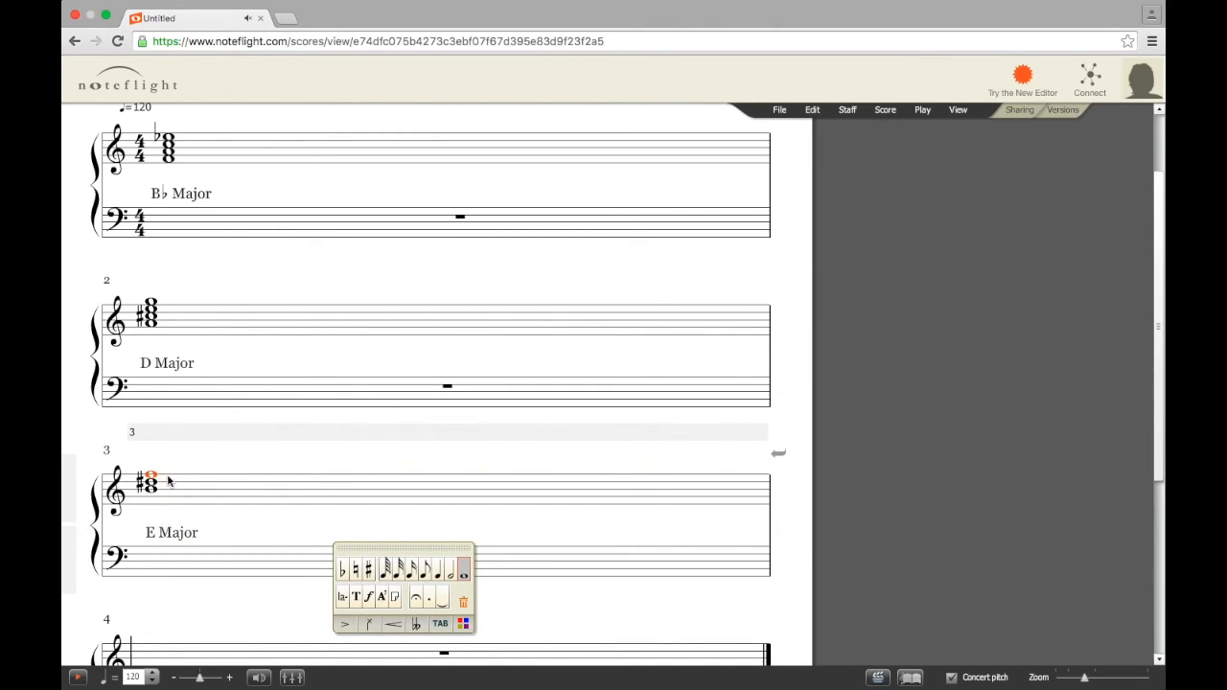
pyautogui.click(368, 569)
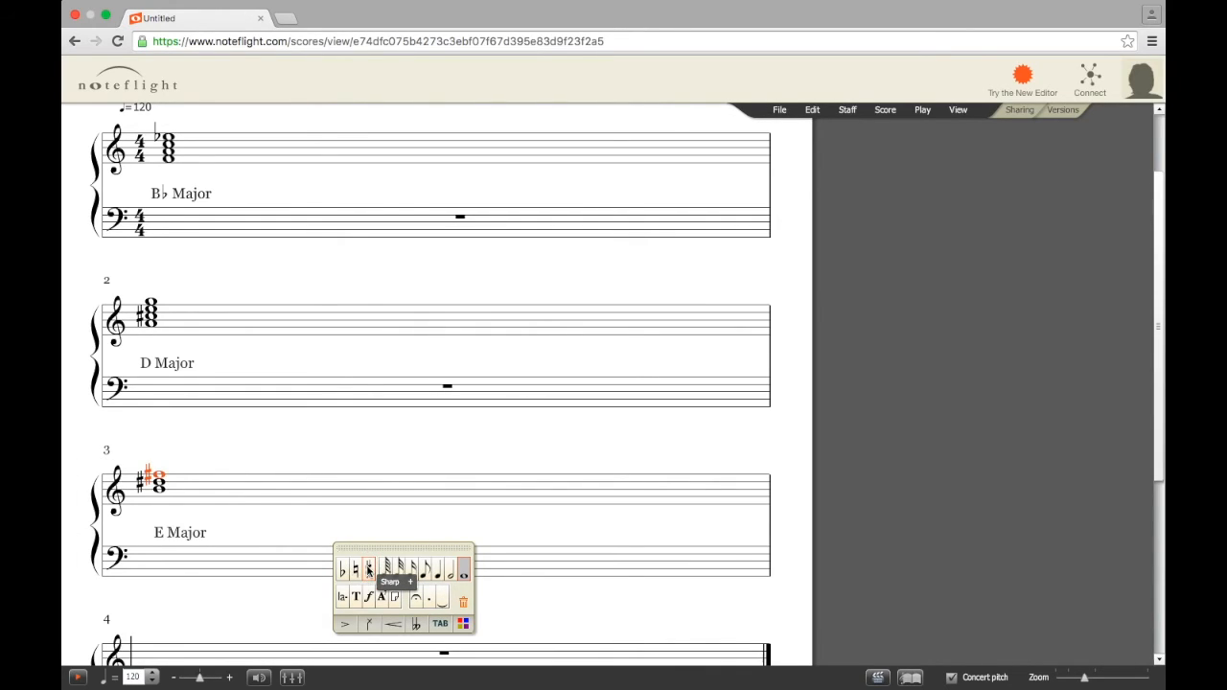
pyautogui.click(222, 491)
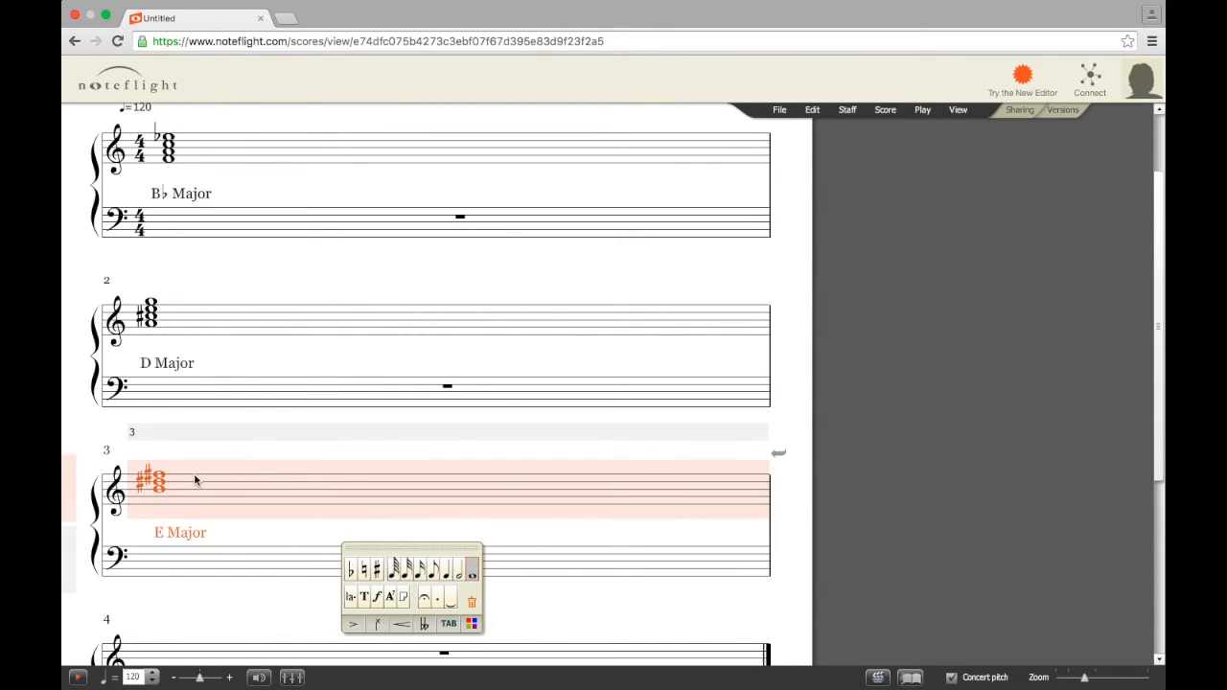
pyautogui.click(160, 469)
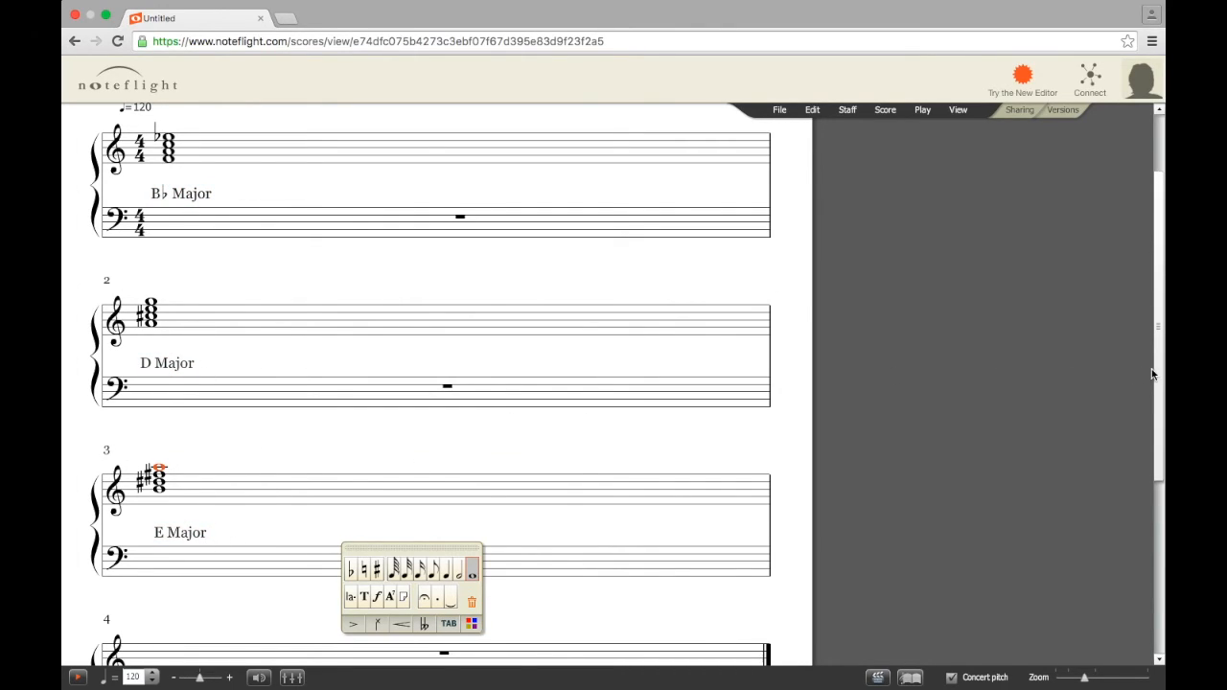
# Confirm the title MUSC 101 WE1 GREATS at the top and save the score
pyautogui.scroll(3, 1155, 367)
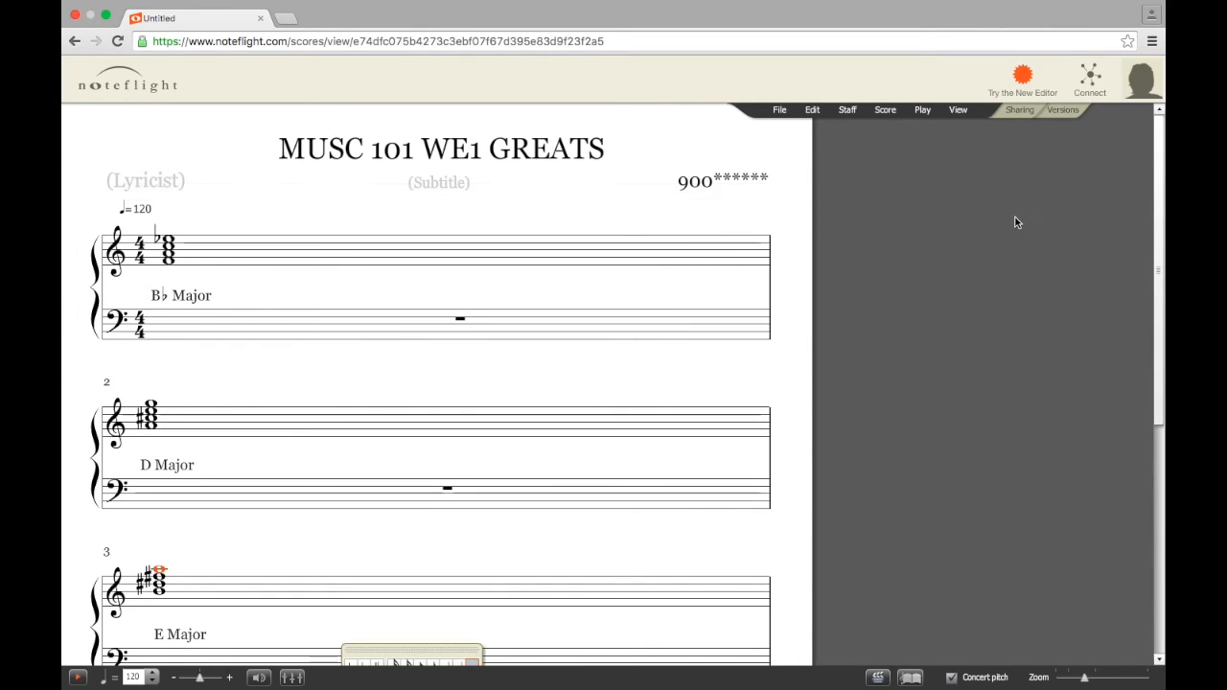
pyautogui.moveTo(1160, 223)
pyautogui.mouseDown()
pyautogui.moveTo(1158, 429)
pyautogui.moveTo(1158, 215)
pyautogui.mouseUp()
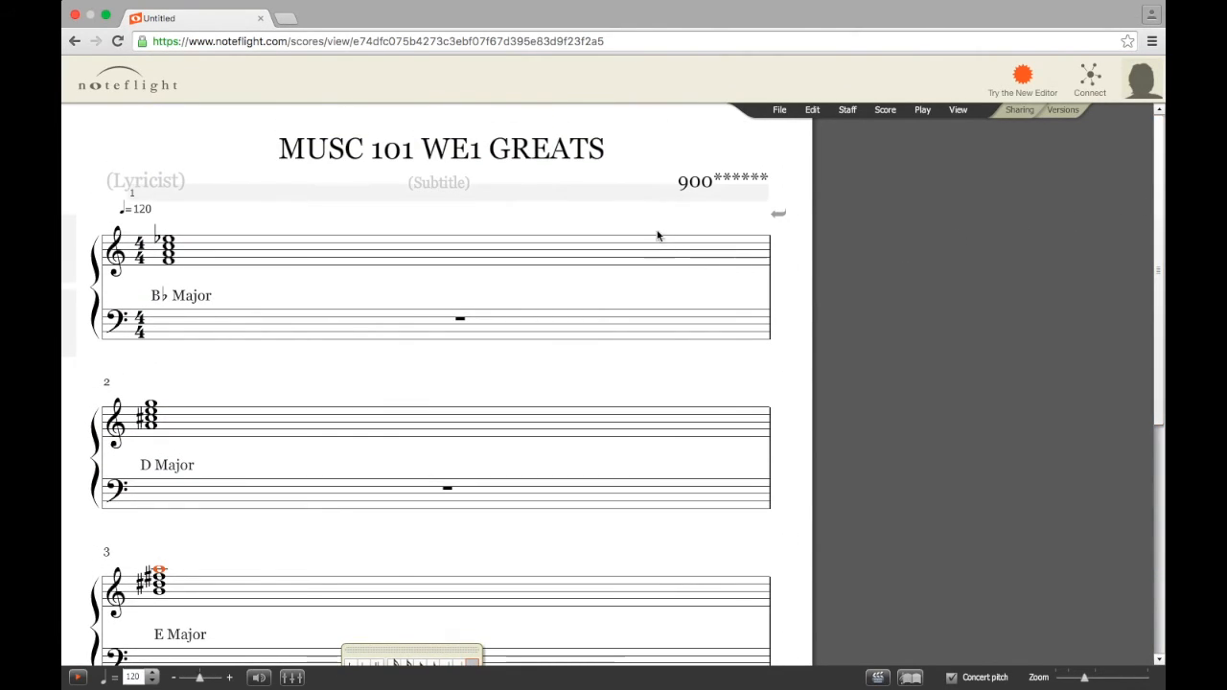
pyautogui.click(778, 111)
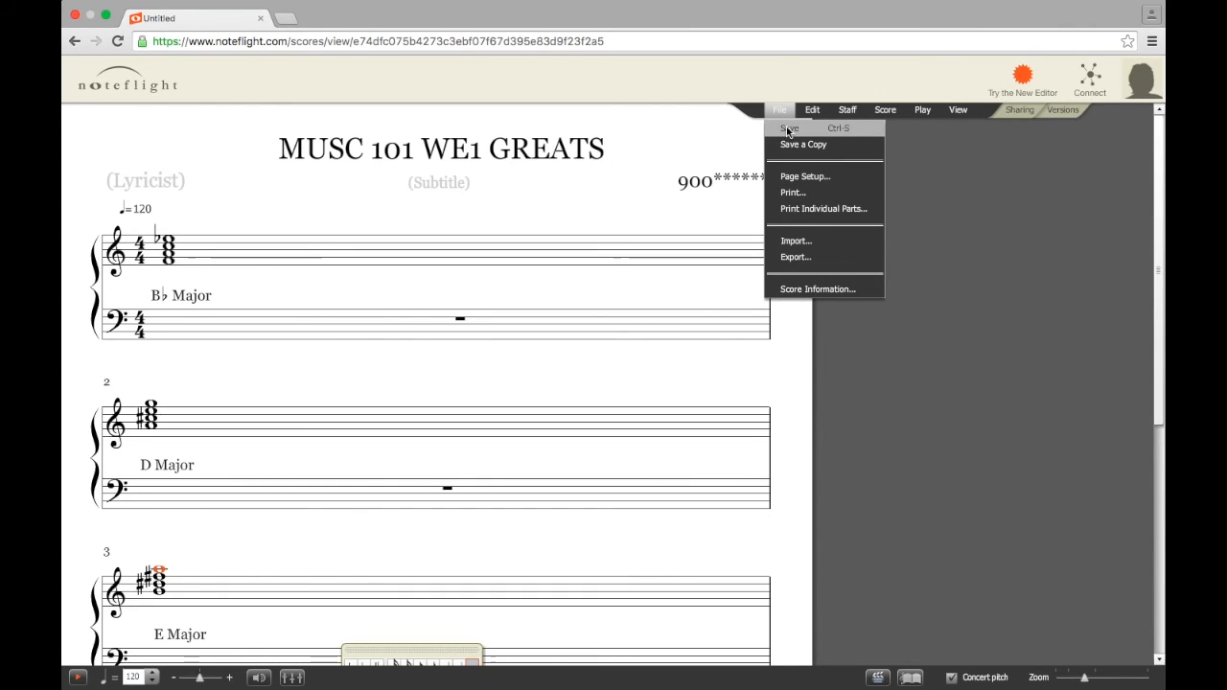
pyautogui.click(800, 129)
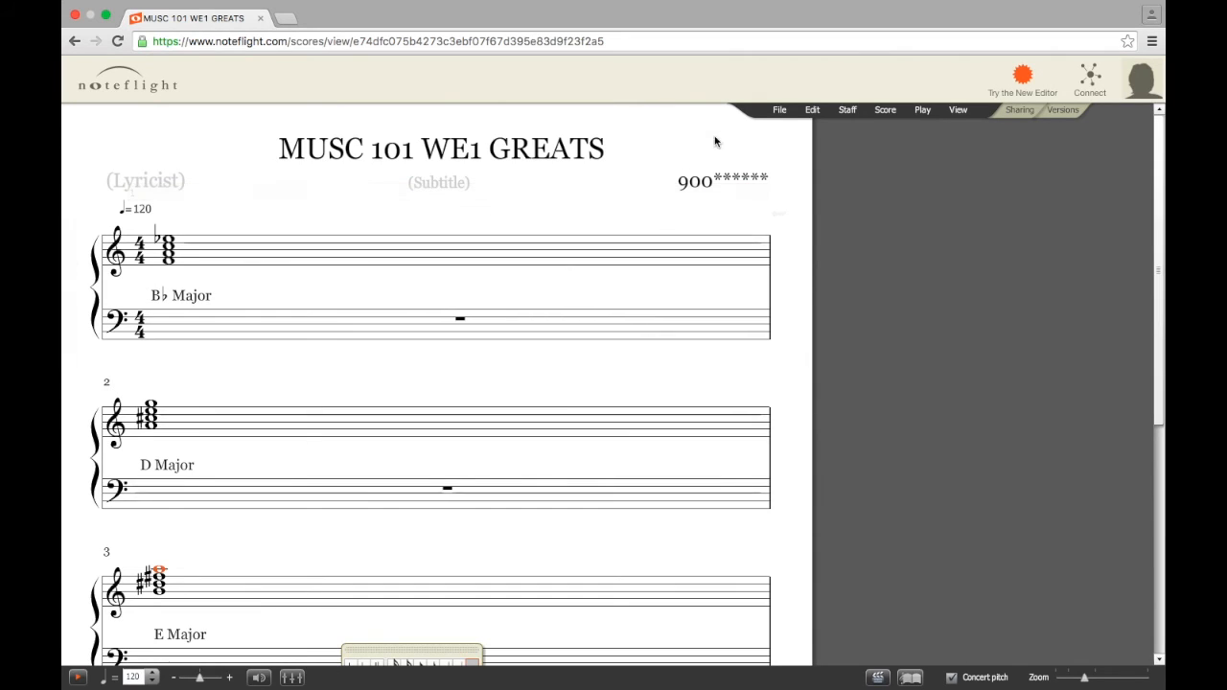
pyautogui.click(780, 111)
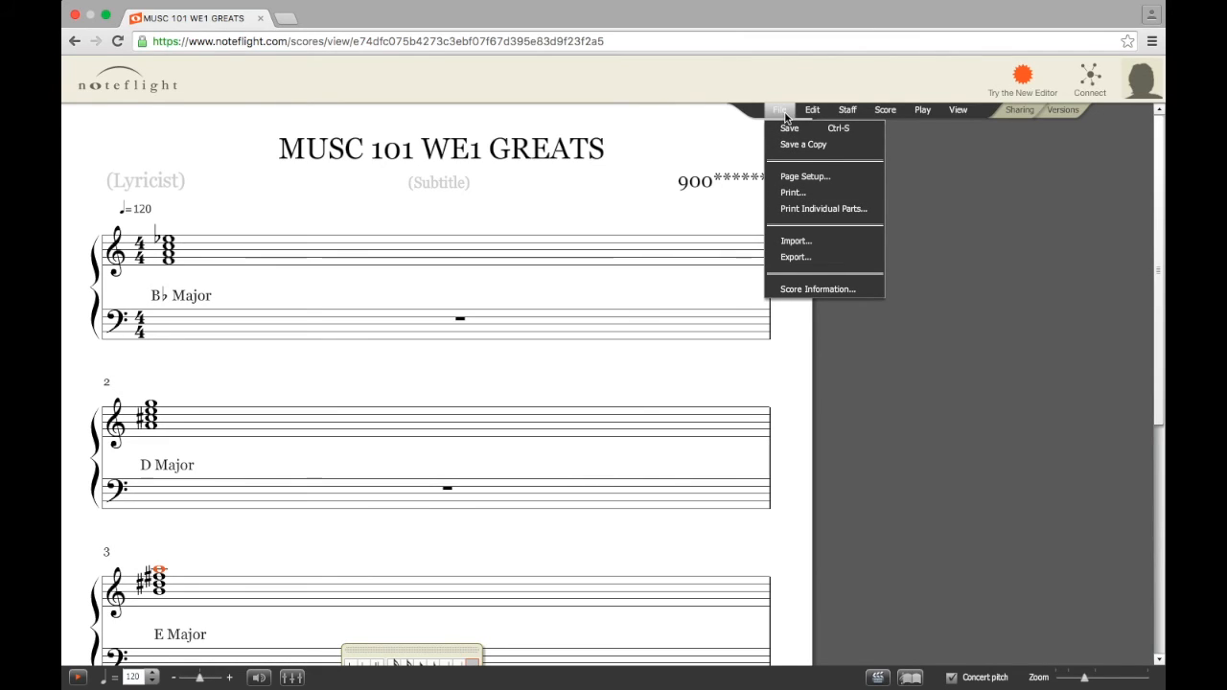
# Print the score to a PDF named MUSC 101 WE1 GREATS on the Desktop
pyautogui.click(802, 194)
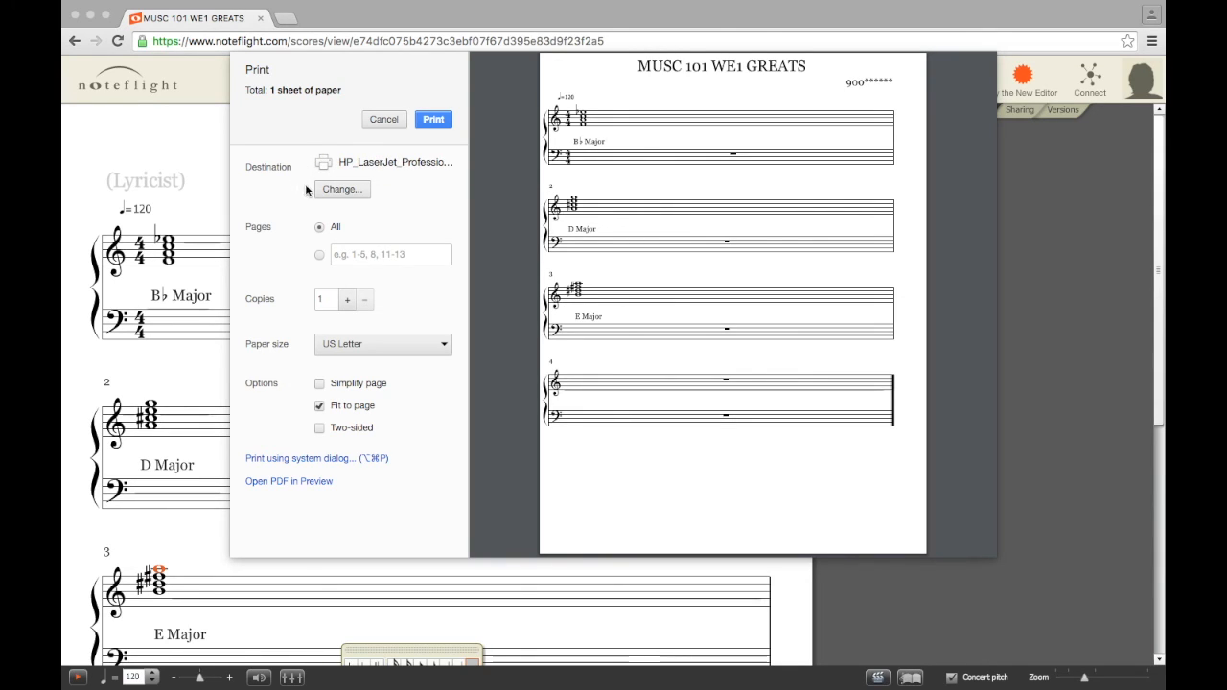
pyautogui.click(341, 190)
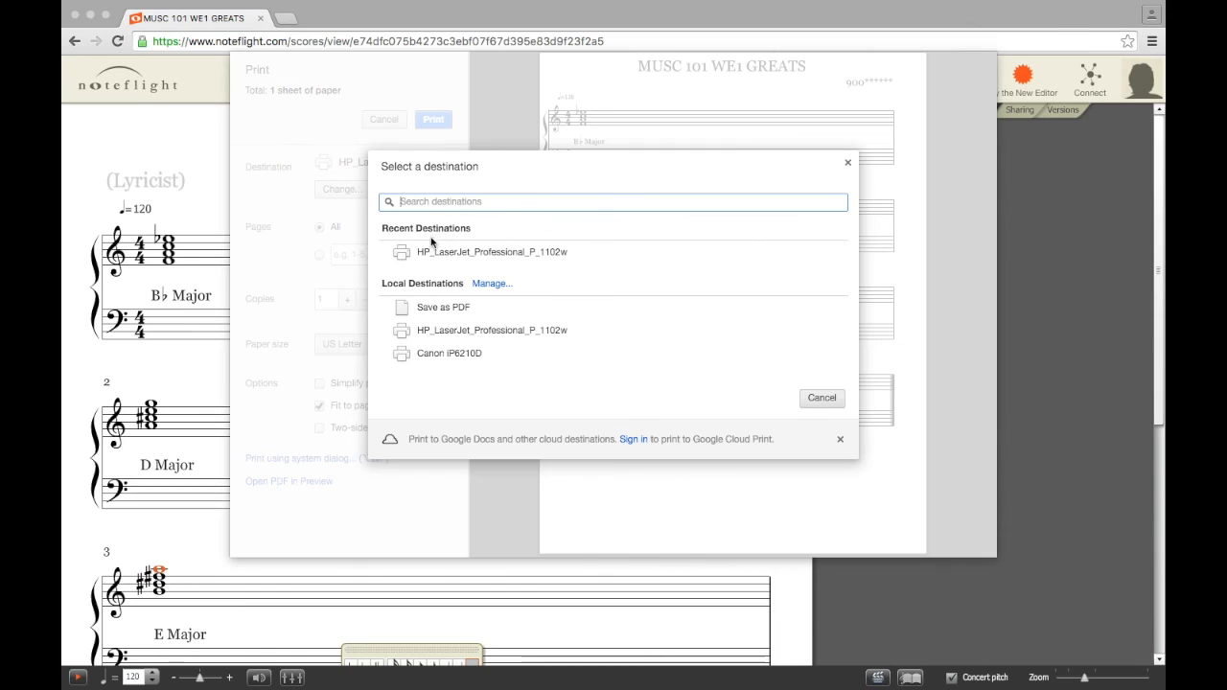
pyautogui.click(460, 308)
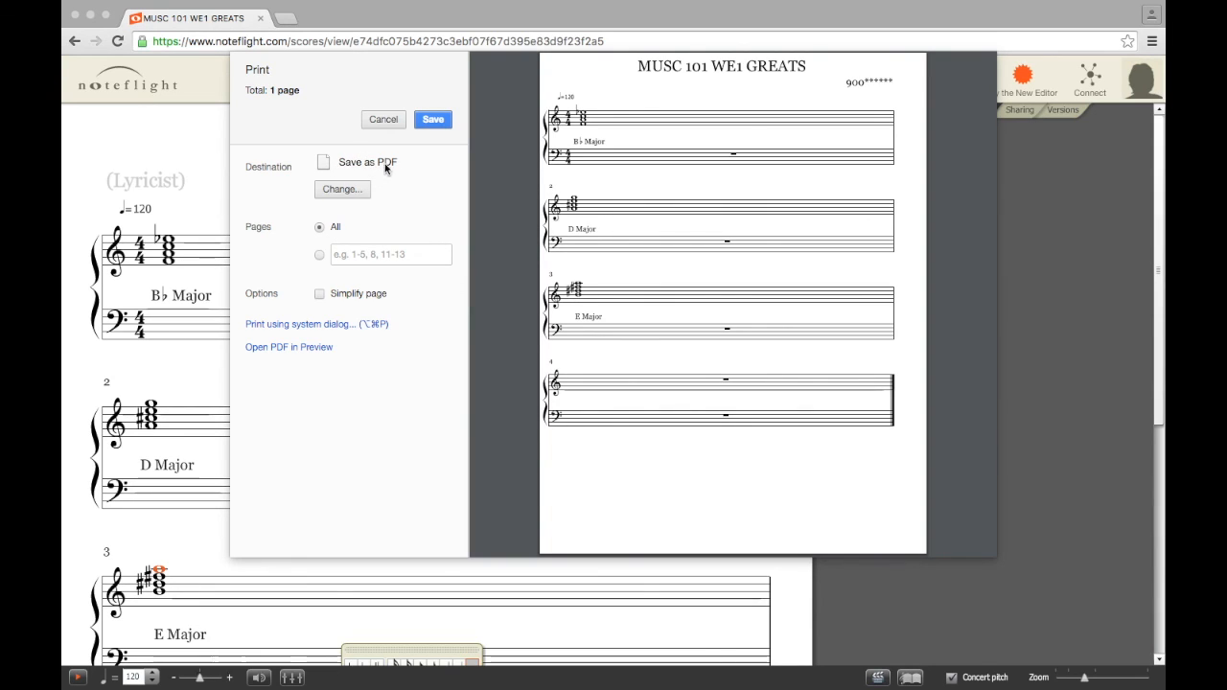
pyautogui.click(435, 118)
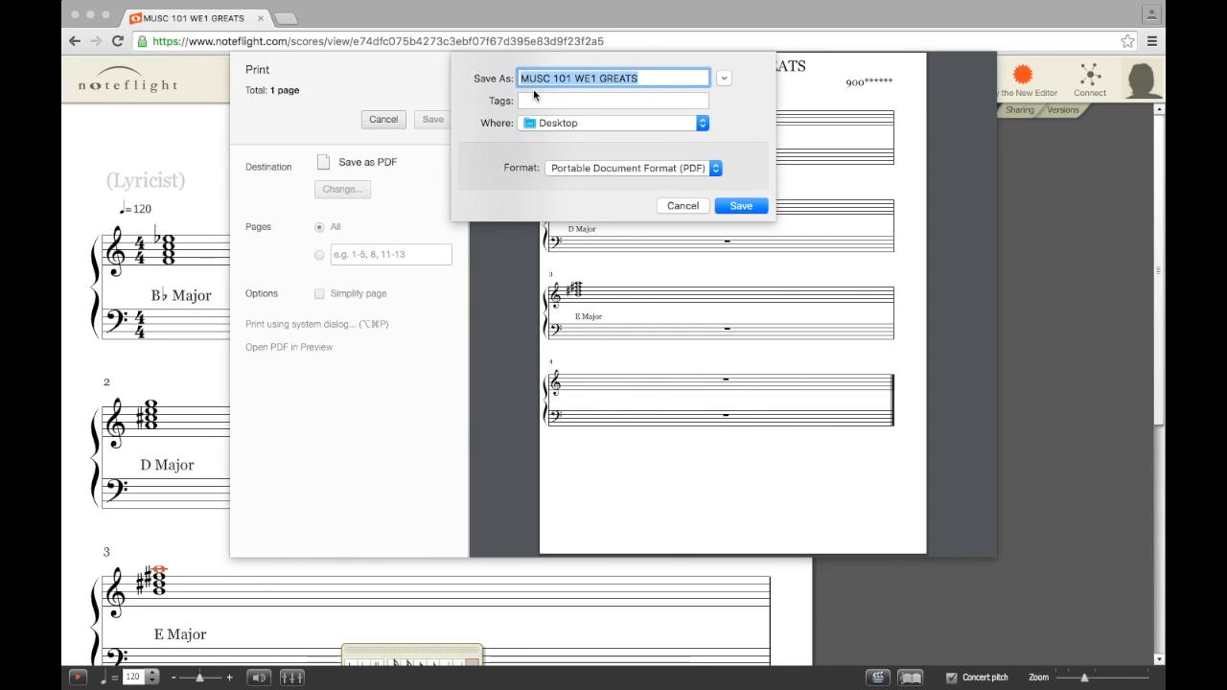
pyautogui.click(742, 206)
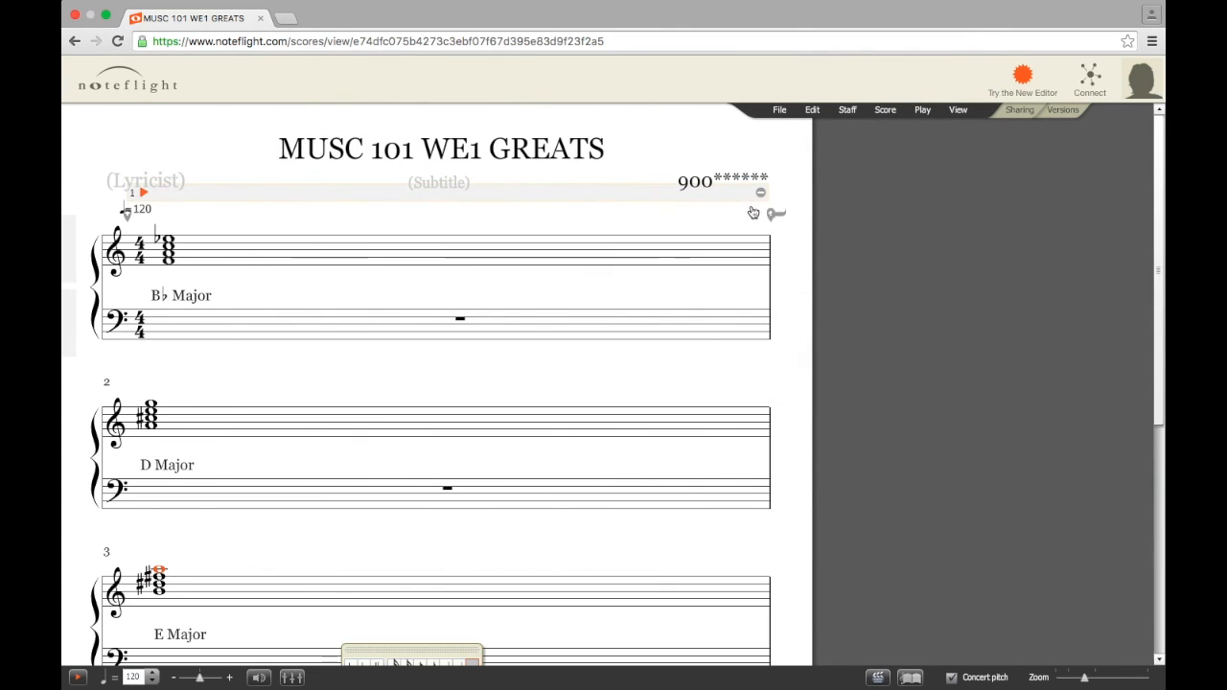
pyautogui.hotkey('ctrl', 'Left')
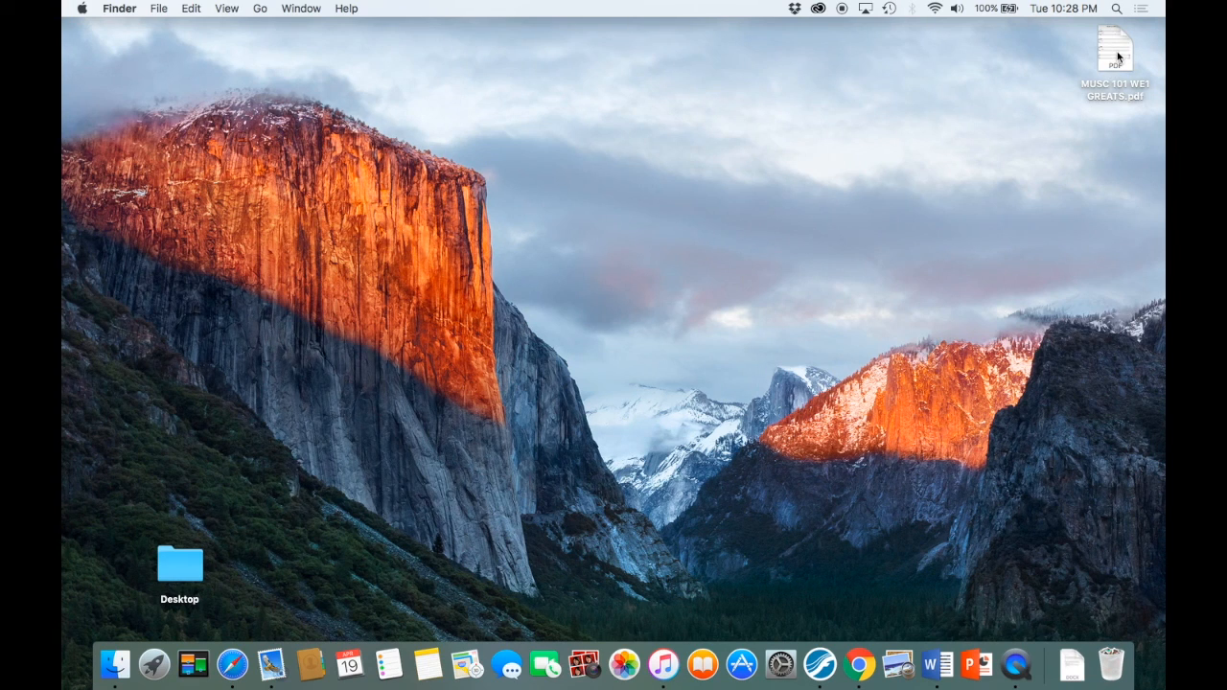
# Open MUSC 101 WE1 GREATS.pdf in Preview and scroll through the page to check it
pyautogui.doubleClick(1116, 56)
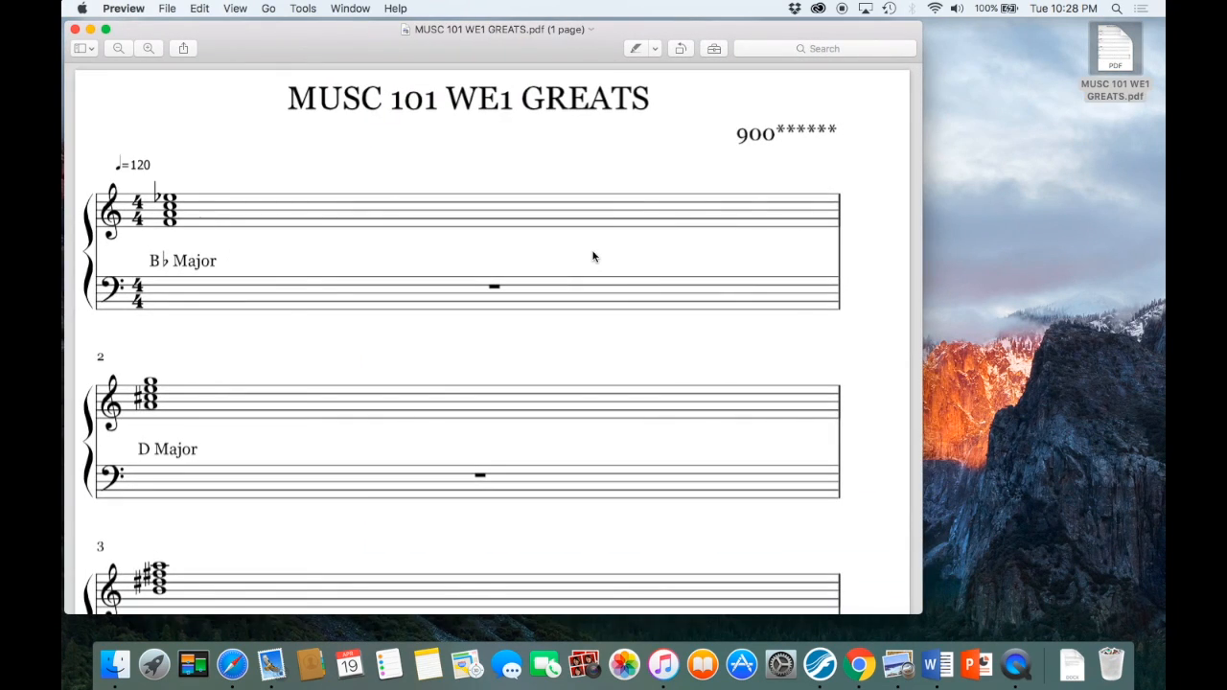
pyautogui.scroll(-3, 593, 256)
pyautogui.scroll(-10, 593, 255)
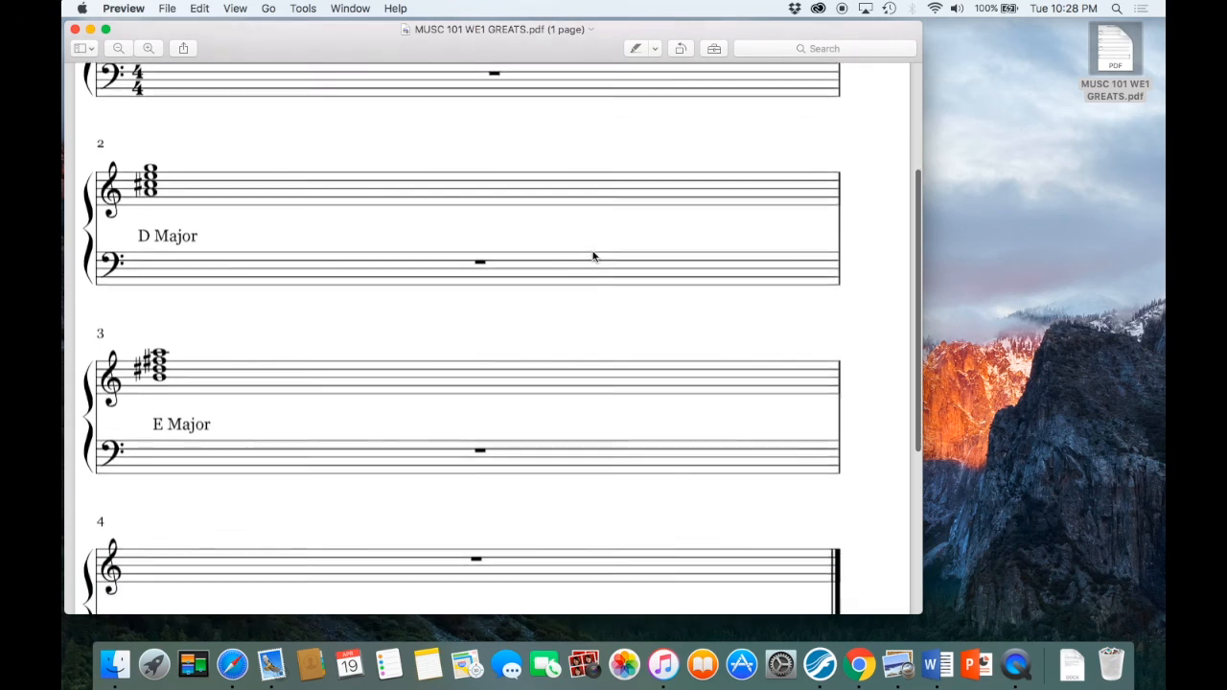
pyautogui.scroll(8, 593, 256)
pyautogui.scroll(5, 592, 255)
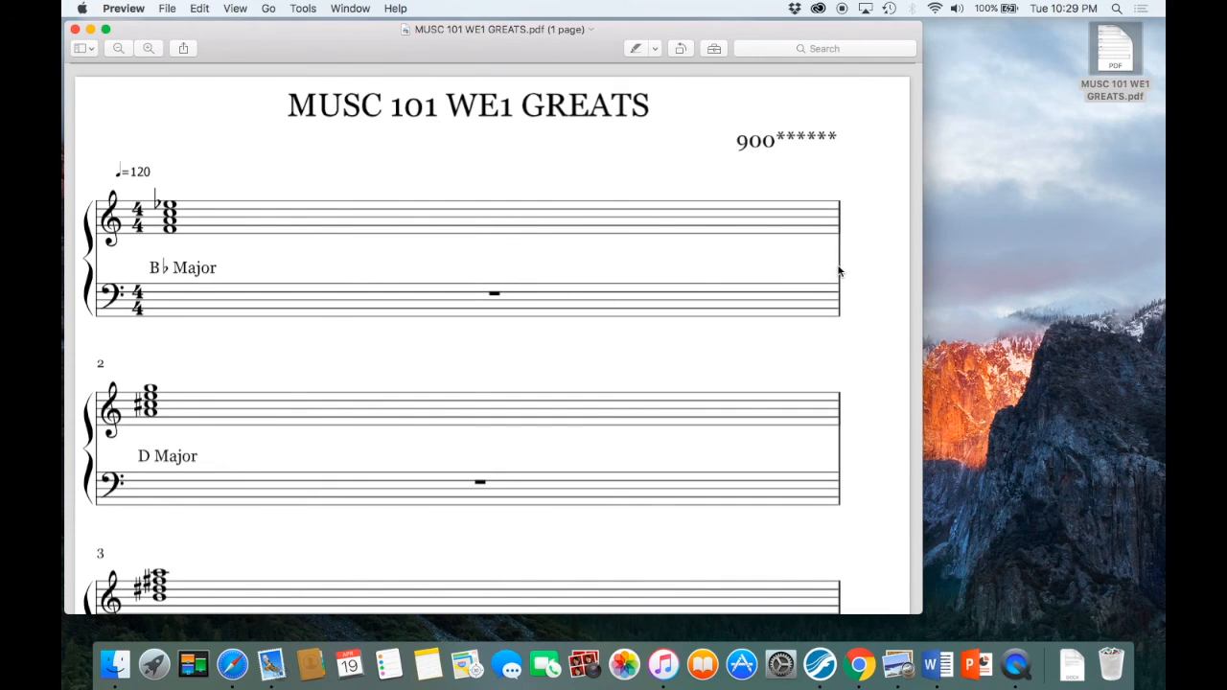
pyautogui.scroll(-3, 885, 334)
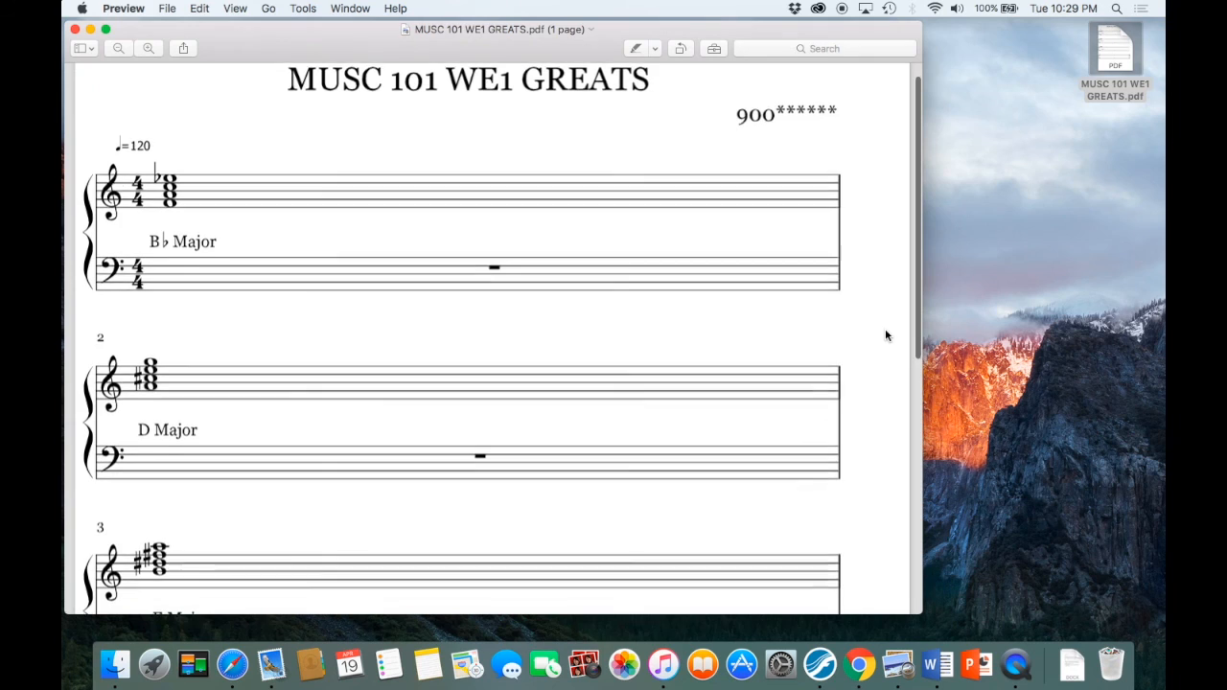
pyautogui.scroll(2, 879, 350)
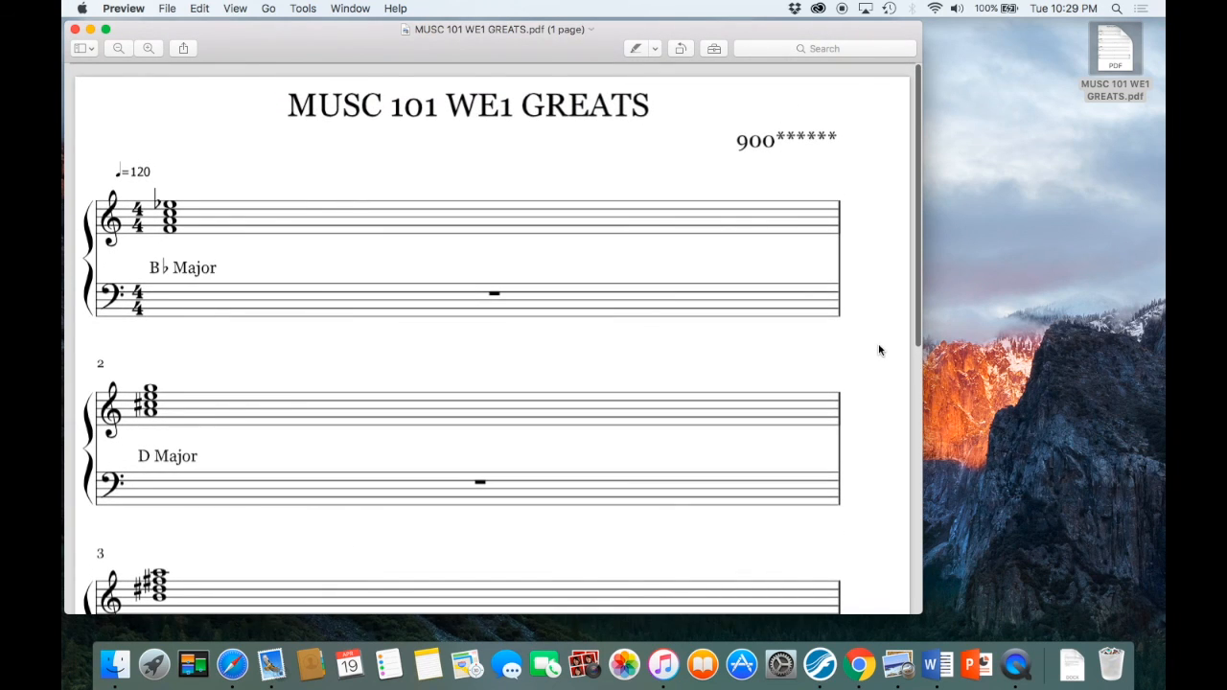
pyautogui.scroll(-10, 879, 350)
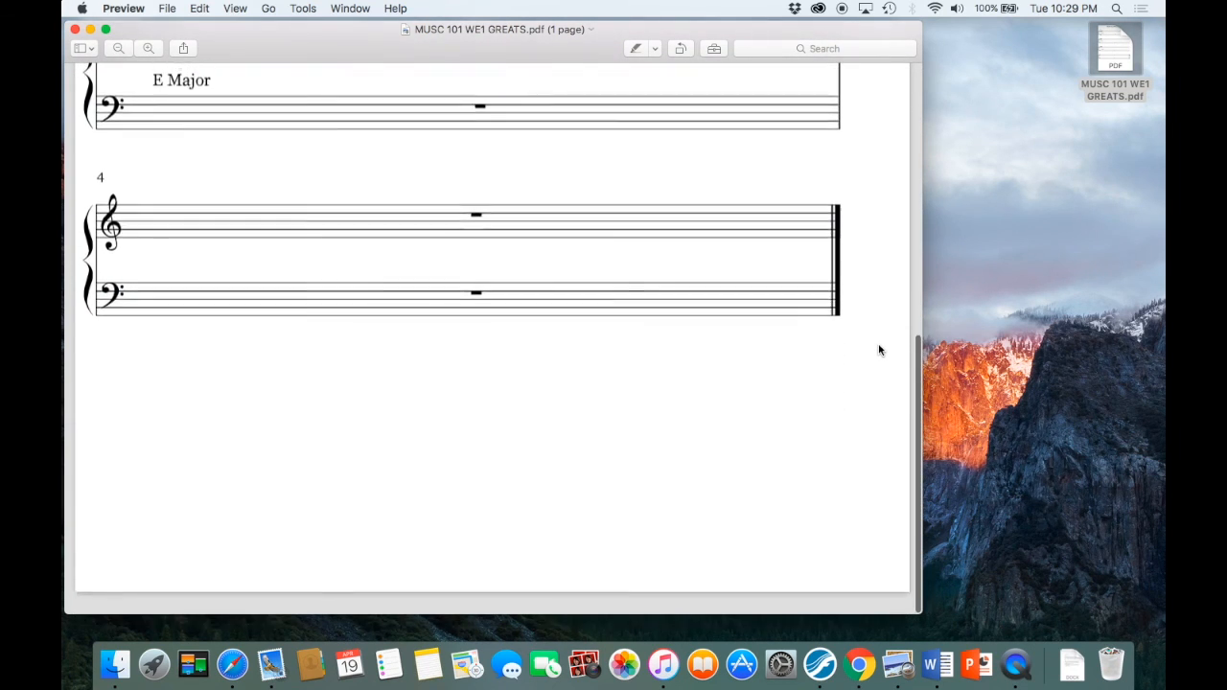
pyautogui.scroll(10, 879, 350)
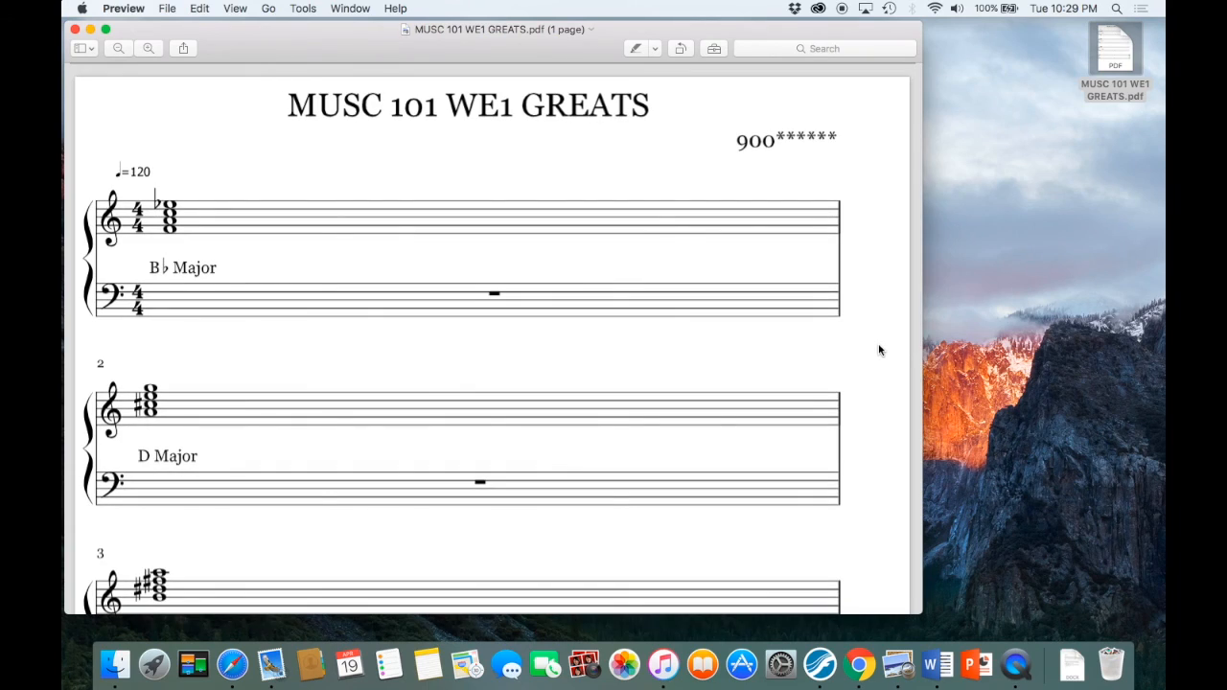